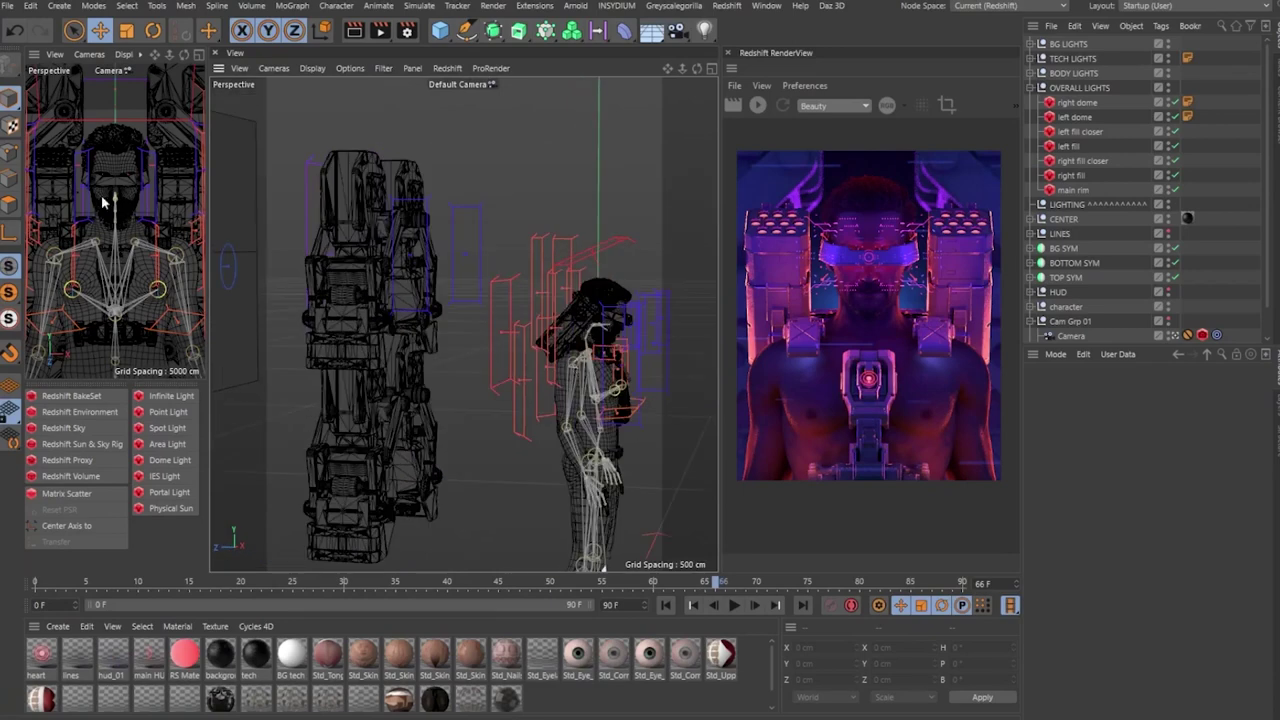
# - Collapse the OVERALL LIGHTS group and turn off visibility of the OVERALL LIGHTS, BODY LIGHTS and TECH LIGHTS groups in viewport and render
pyautogui.keyDown('alt'); pyautogui.moveTo(466, 326); pyautogui.dragTo(422, 333); pyautogui.keyUp('alt')
pyautogui.keyDown('alt'); pyautogui.moveTo(422, 333); pyautogui.dragTo(376, 343, button='middle'); pyautogui.keyUp('alt')
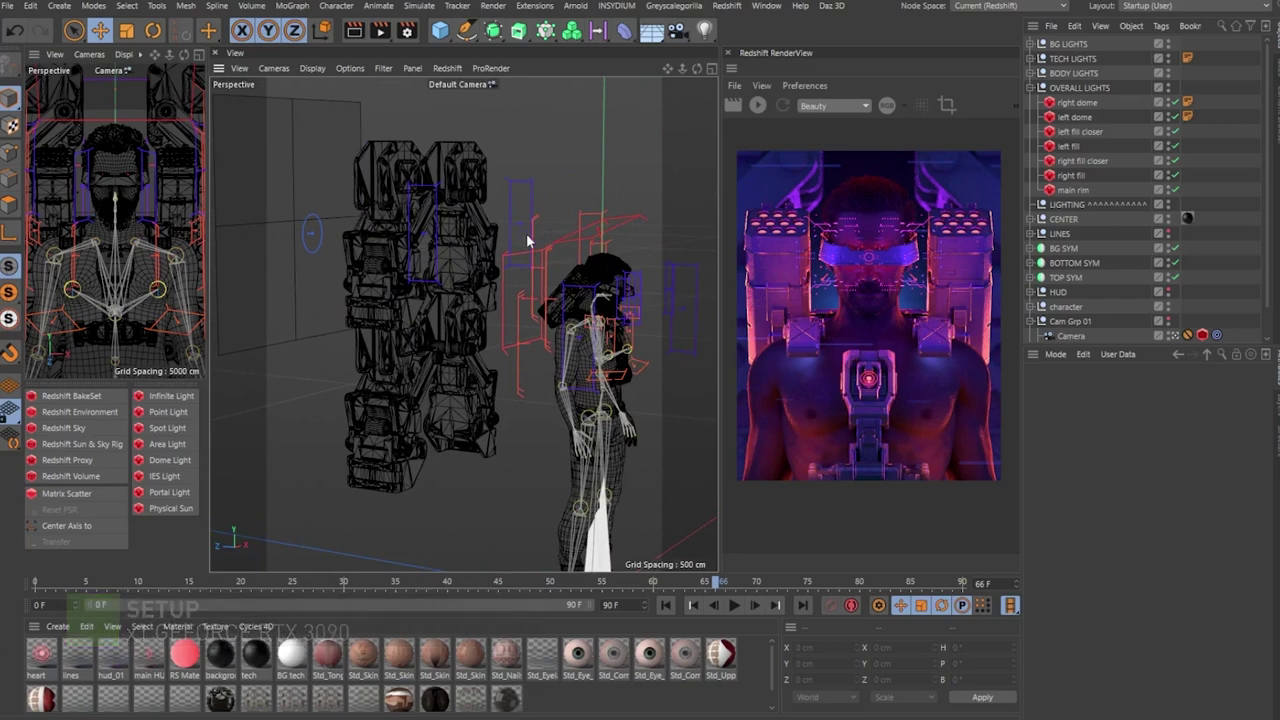
pyautogui.keyDown('alt'); pyautogui.moveTo(490, 243); pyautogui.dragTo(254, 224); pyautogui.keyUp('alt')
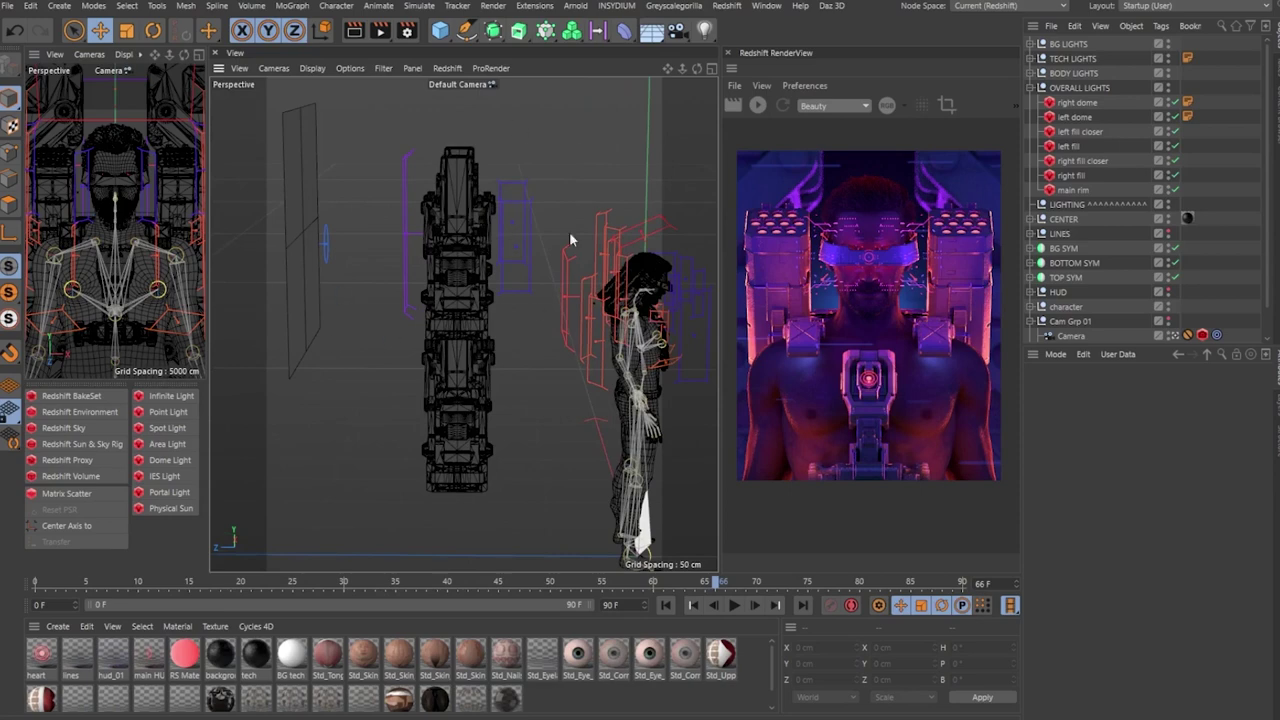
pyautogui.keyDown('alt'); pyautogui.moveTo(376, 260); pyautogui.dragTo(535, 298); pyautogui.keyUp('alt')
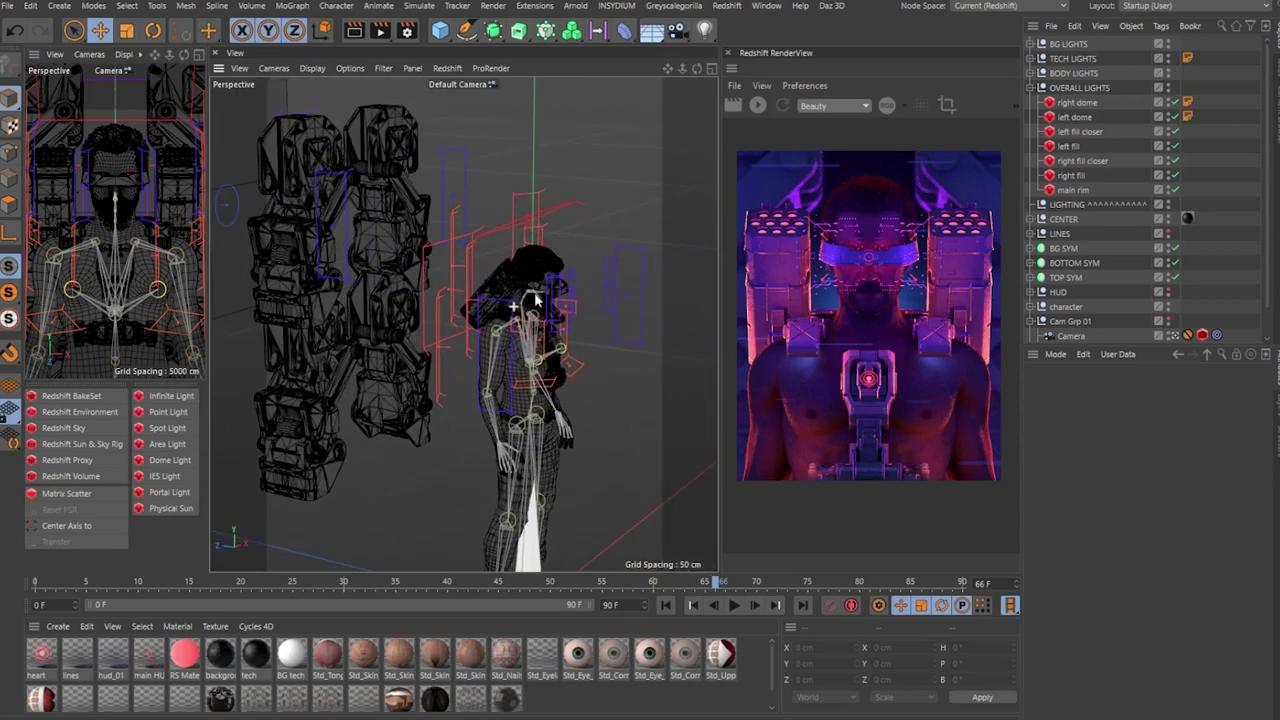
pyautogui.click(1032, 89)
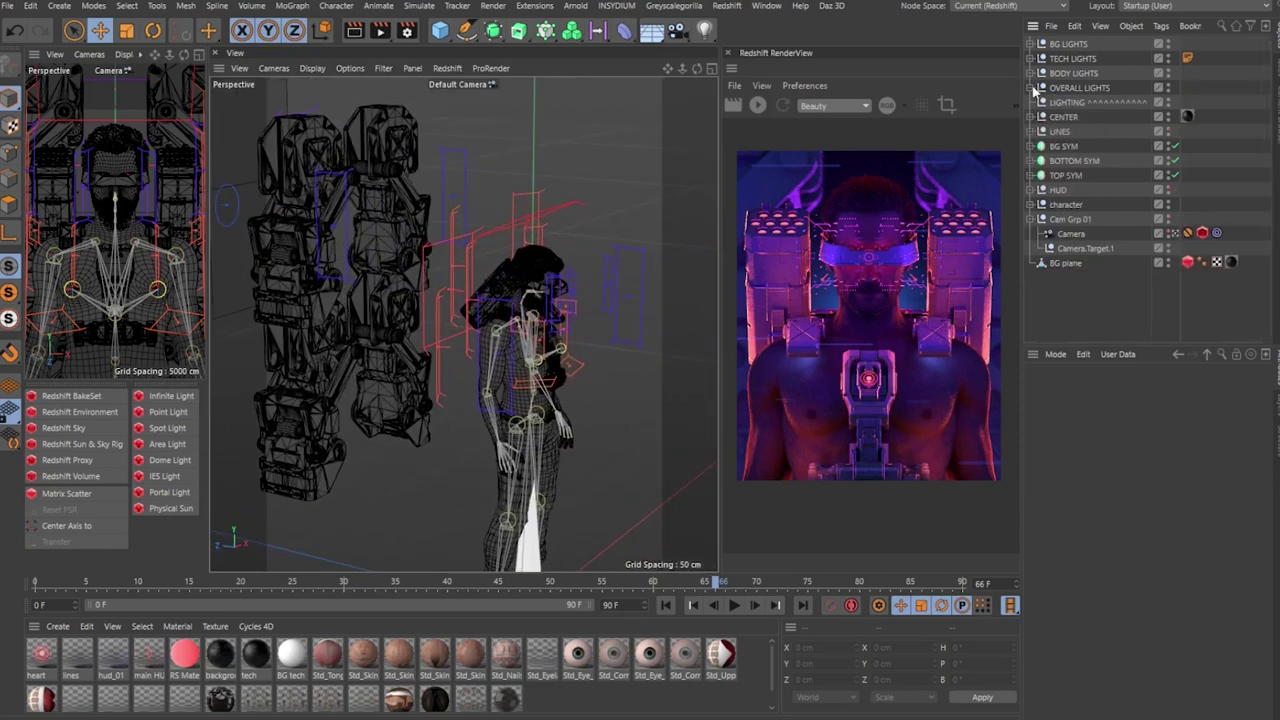
pyautogui.keyDown('alt'); pyautogui.doubleClick(1169, 87); pyautogui.keyUp('alt')
pyautogui.keyDown('alt'); pyautogui.doubleClick(1170, 71); pyautogui.keyUp('alt')
pyautogui.click(1169, 59)
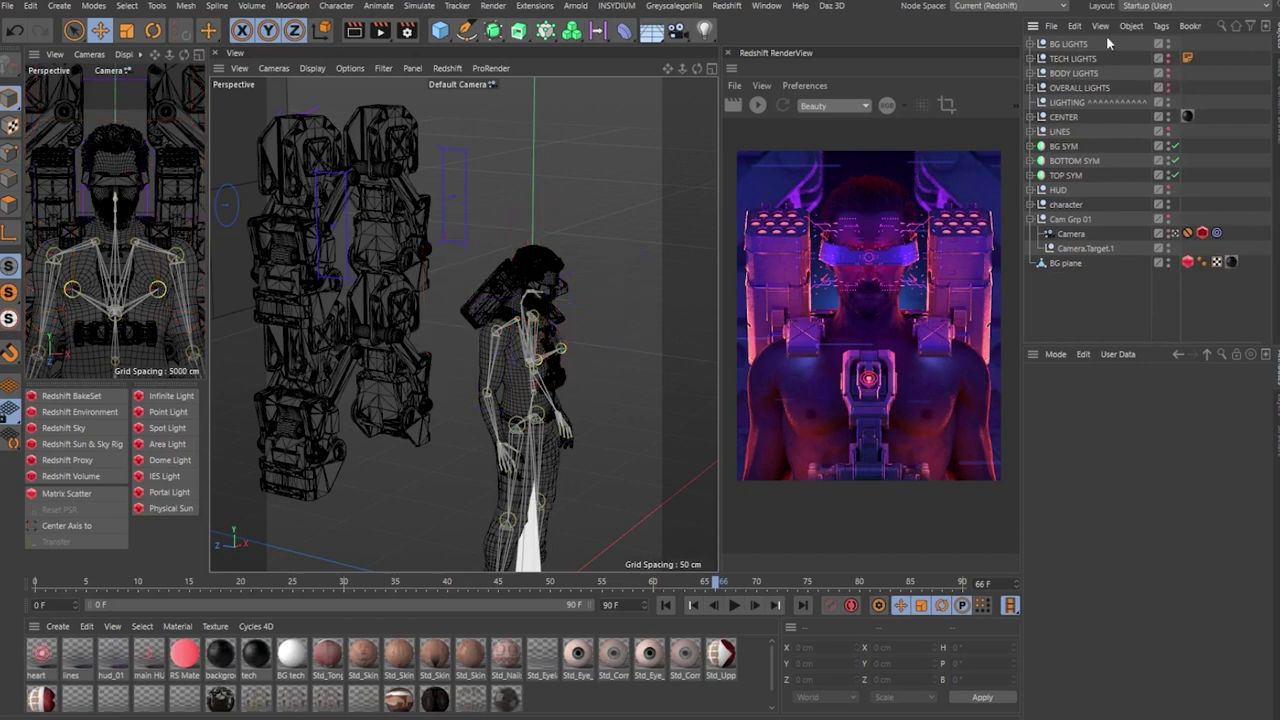
# - Expand the BG LIGHTS group and start the live Redshift render with only the background lights active
pyautogui.click(1080, 46)
pyautogui.click(1031, 45)
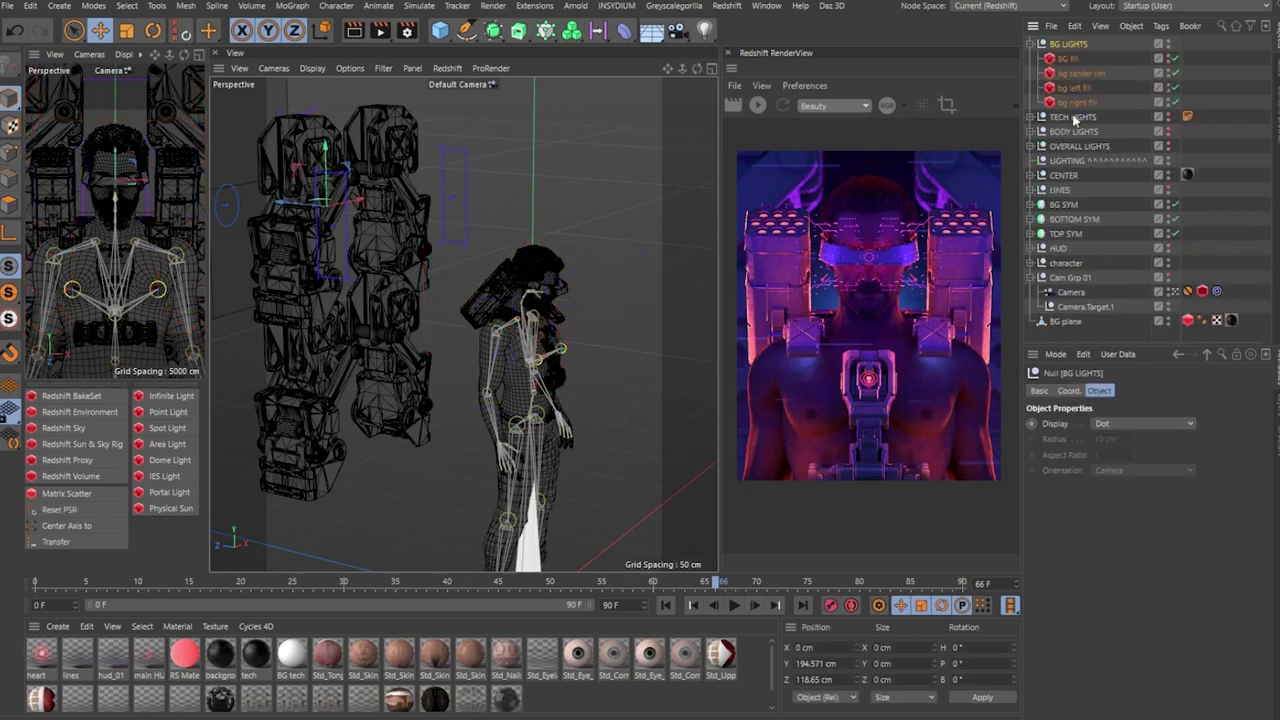
pyautogui.click(589, 230)
pyautogui.keyDown('alt'); pyautogui.moveTo(589, 230); pyautogui.dragTo(617, 285); pyautogui.keyUp('alt')
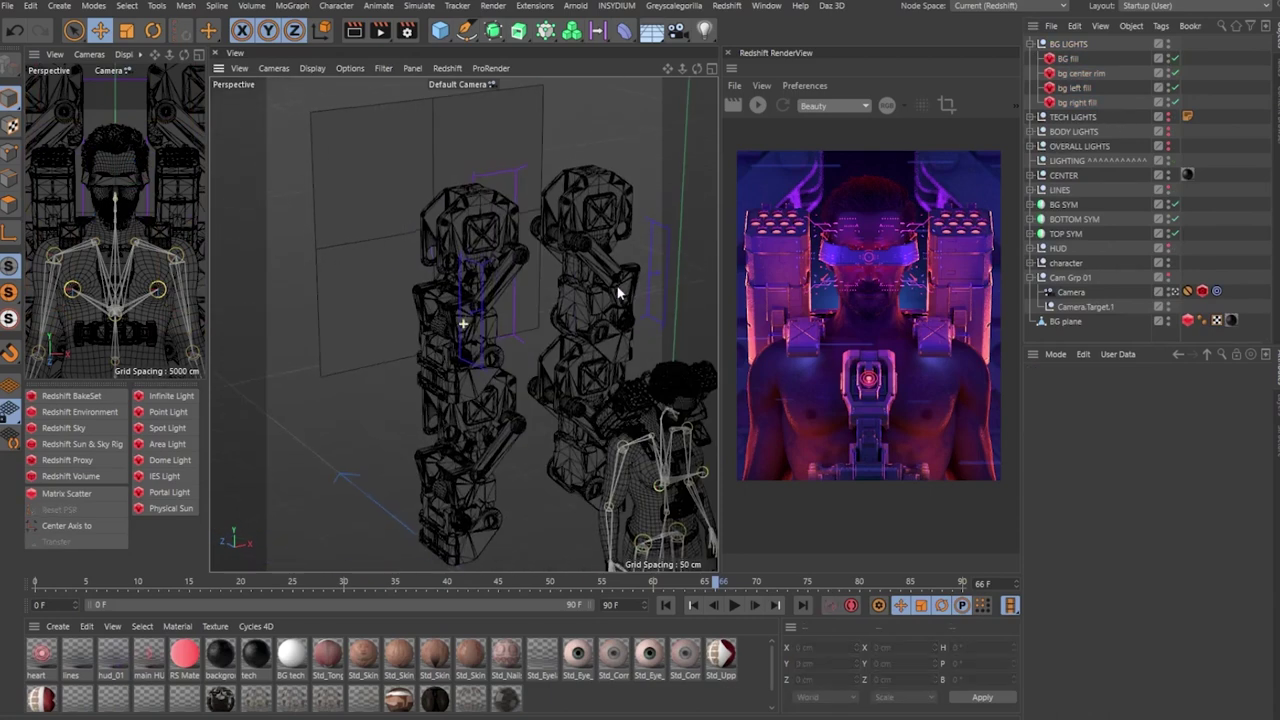
pyautogui.click(758, 105)
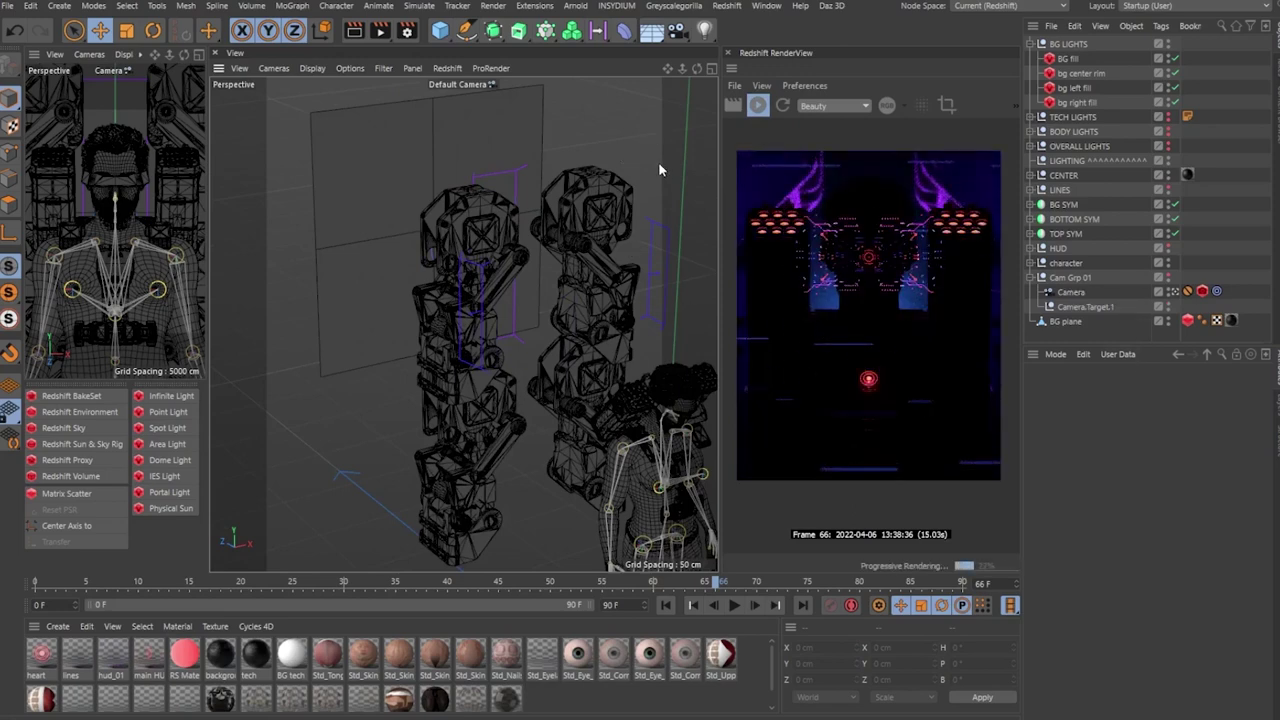
# - Examine the placement of the background lights around the machinery from the front and check the right fill's project inclusion settings
pyautogui.keyDown('alt'); pyautogui.moveTo(660, 170); pyautogui.dragTo(523, 166, button='middle'); pyautogui.keyUp('alt')
pyautogui.keyDown('alt'); pyautogui.moveTo(405, 168); pyautogui.dragTo(521, 187, button='right'); pyautogui.keyUp('alt')
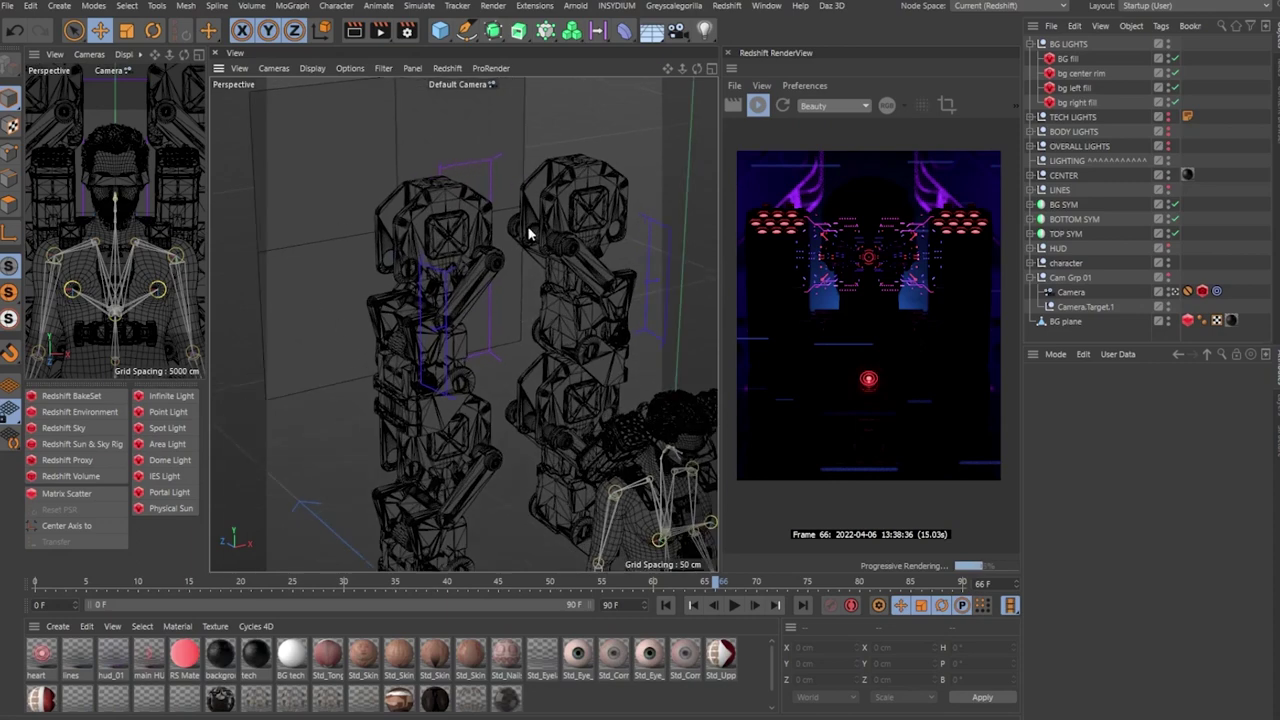
pyautogui.keyDown('alt'); pyautogui.moveTo(568, 275); pyautogui.dragTo(490, 327); pyautogui.keyUp('alt')
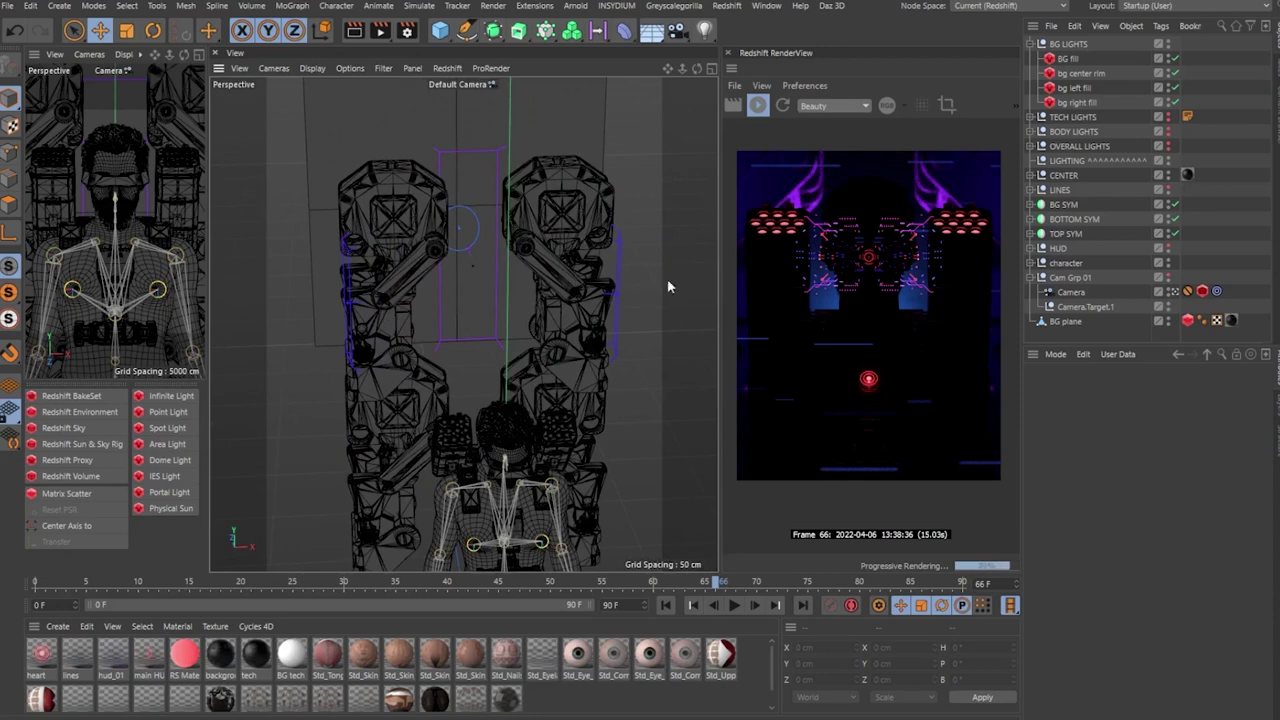
pyautogui.keyDown('alt'); pyautogui.moveTo(671, 280); pyautogui.dragTo(566, 276); pyautogui.keyUp('alt')
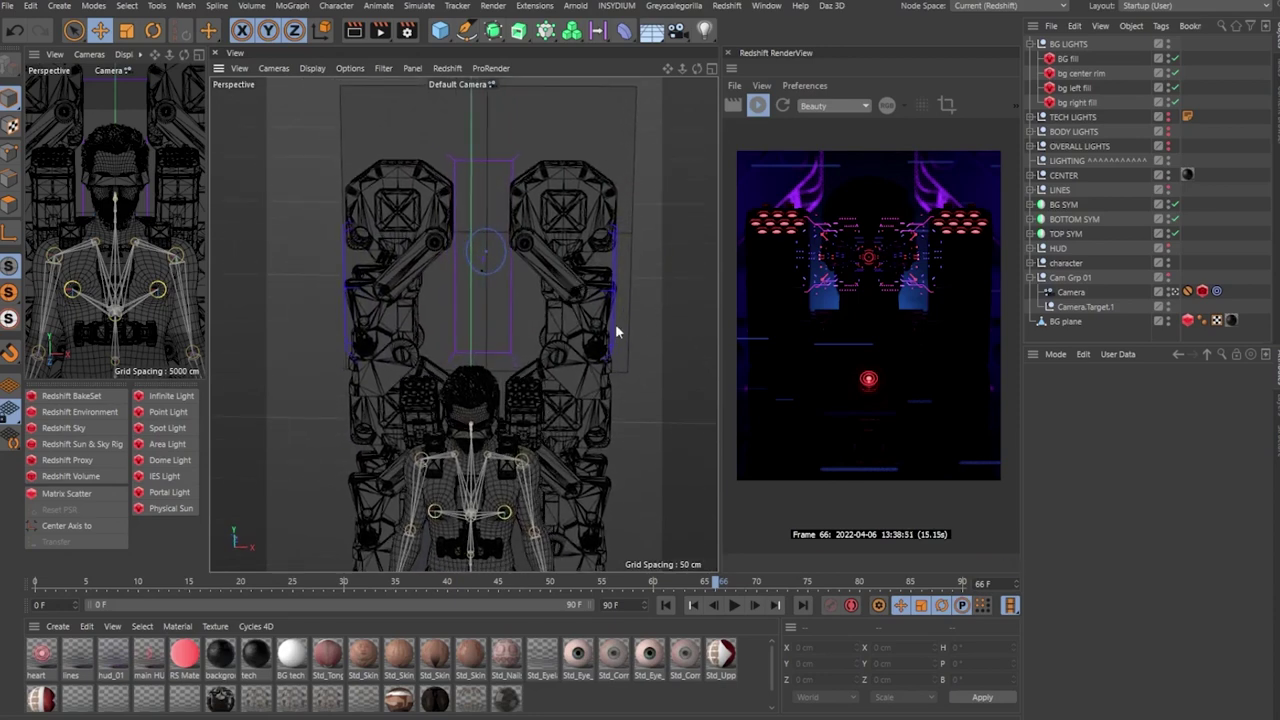
pyautogui.keyDown('alt'); pyautogui.moveTo(602, 402); pyautogui.dragTo(620, 269, button='middle'); pyautogui.keyUp('alt')
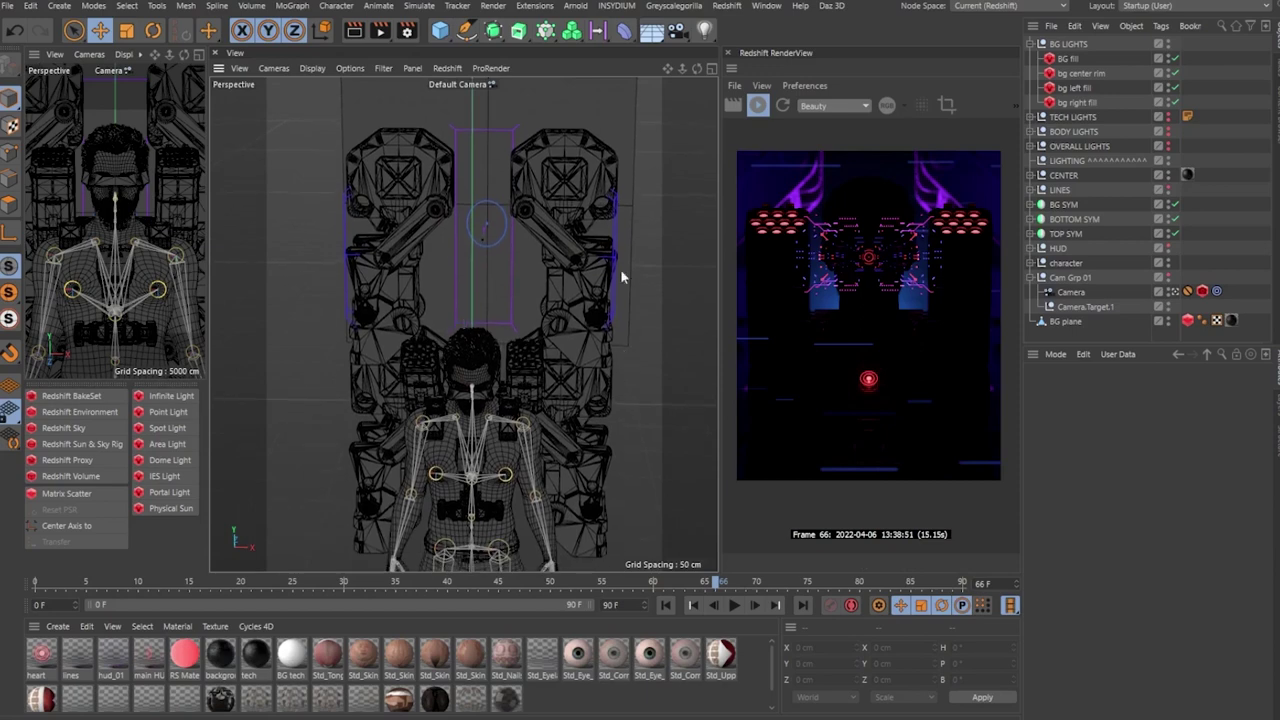
pyautogui.scroll(2, 560, 187)
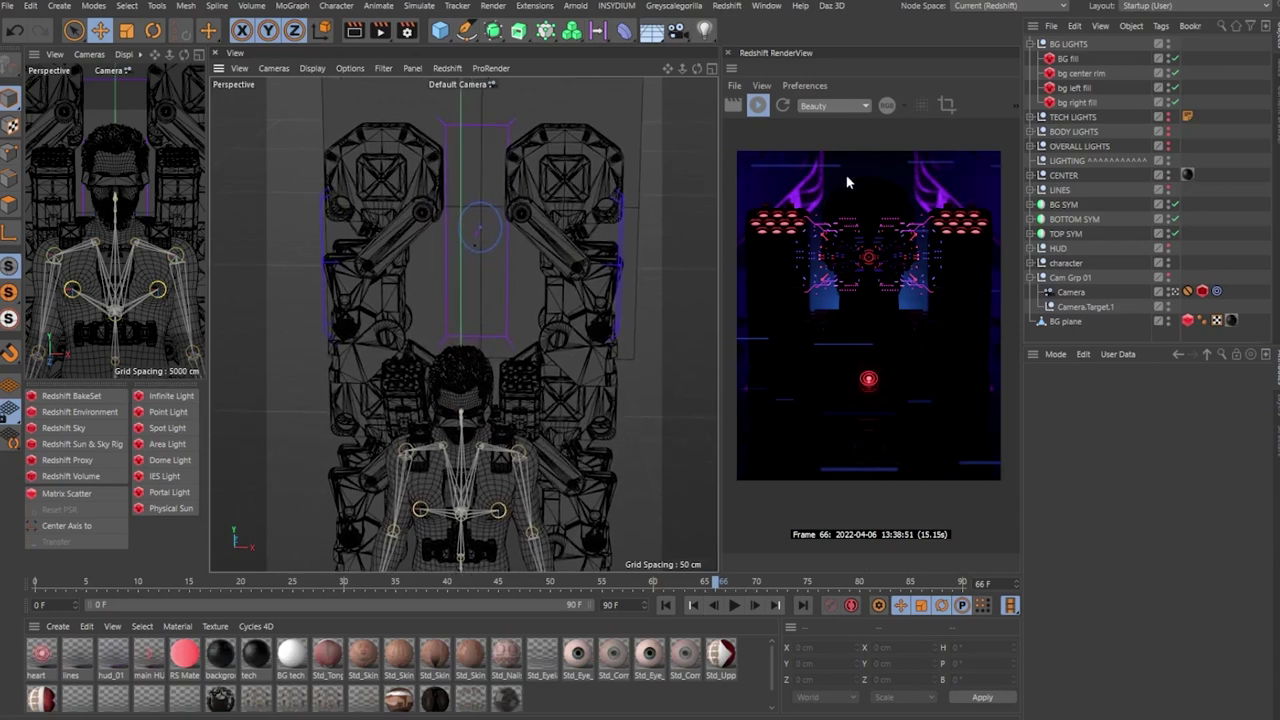
pyautogui.click(621, 261)
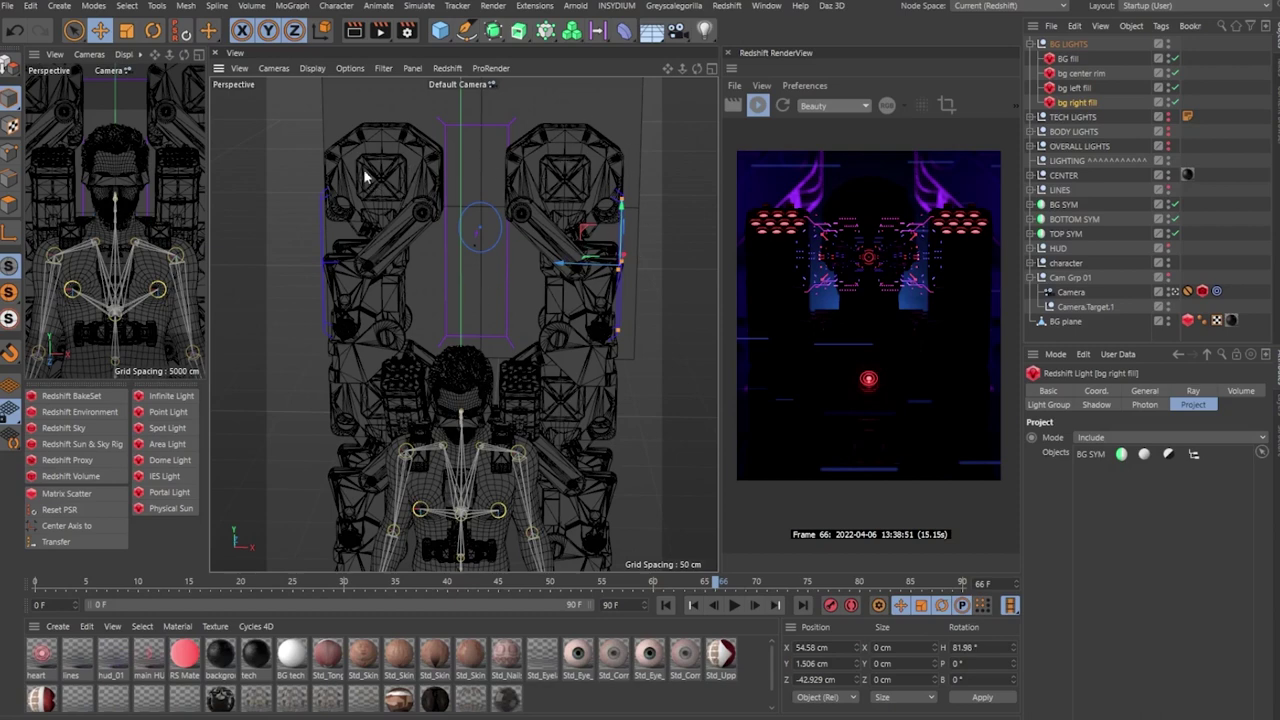
# - Collapse and hide the BG LIGHTS group, and turn on visibility of the OVERALL LIGHTS group
pyautogui.click(1030, 44)
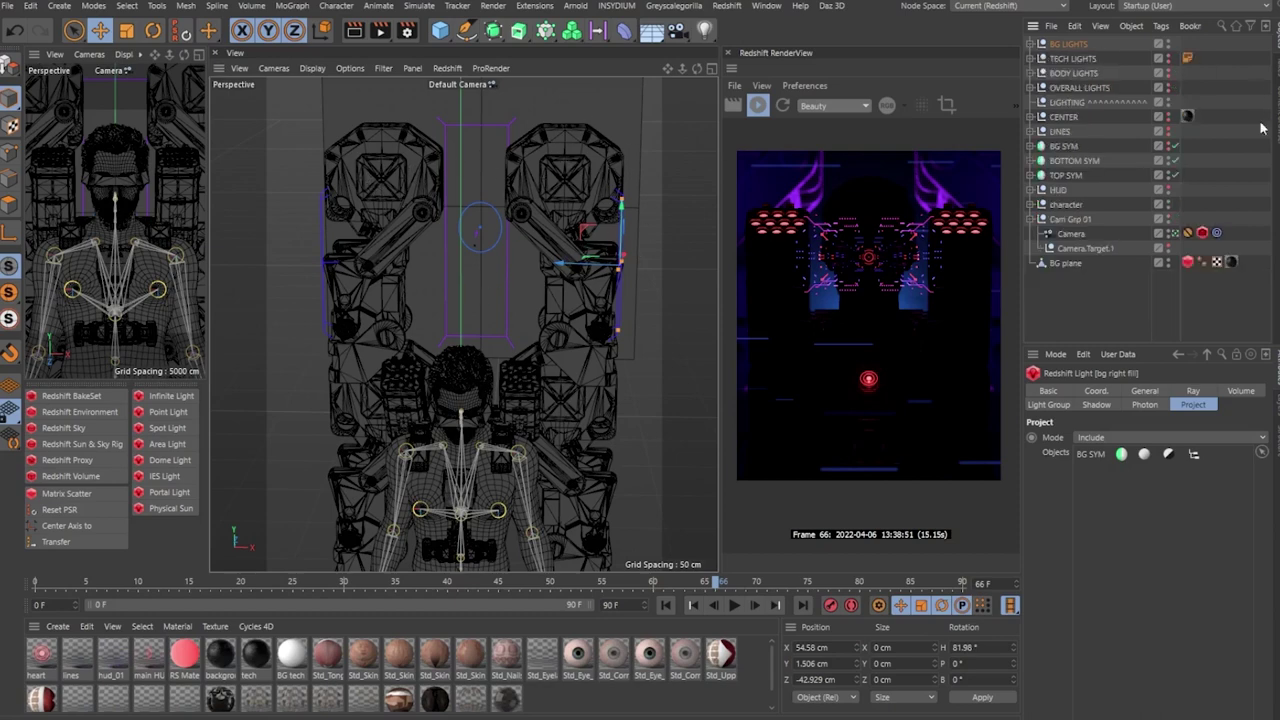
pyautogui.click(1080, 88)
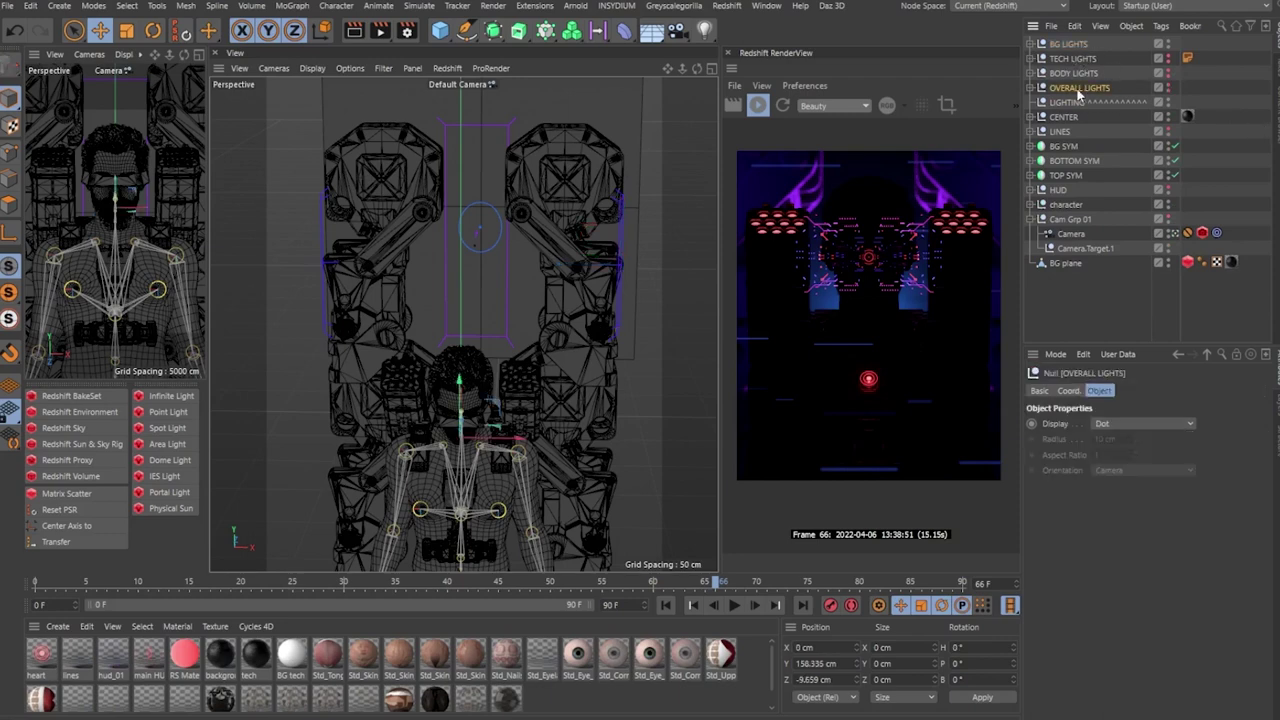
pyautogui.keyDown('alt'); pyautogui.doubleClick(1168, 46); pyautogui.keyUp('alt')
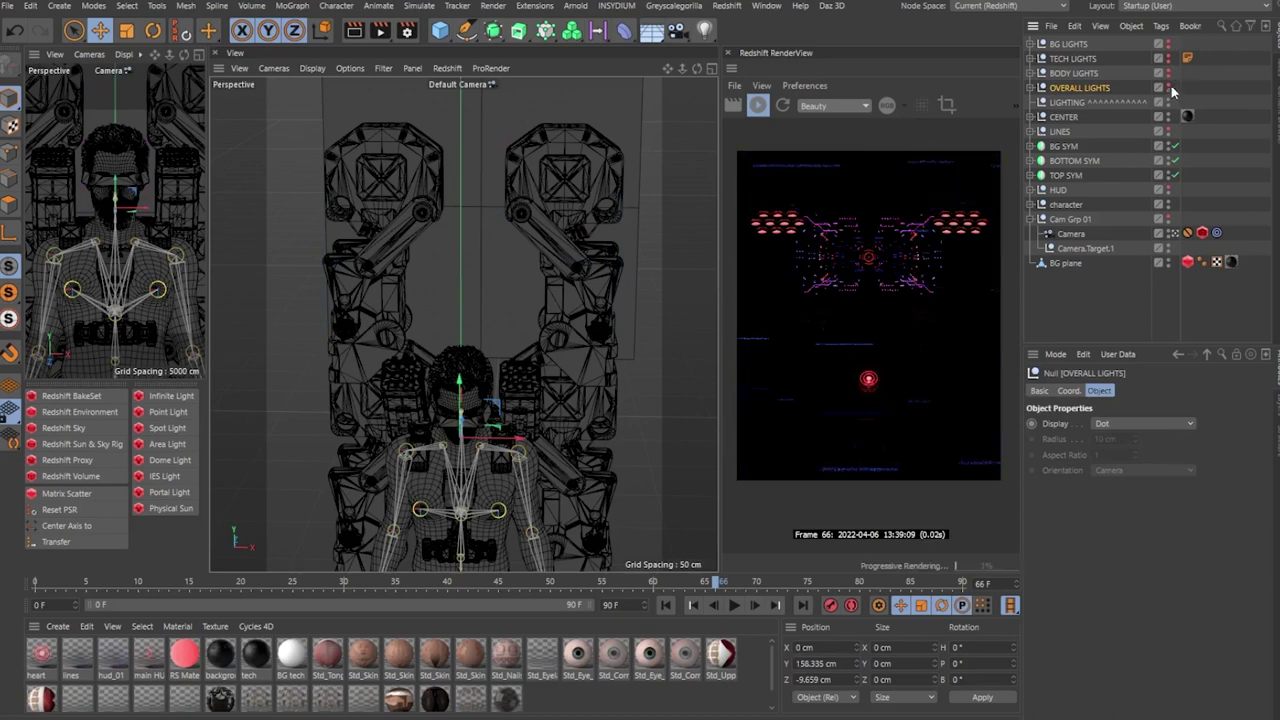
pyautogui.click(1168, 90)
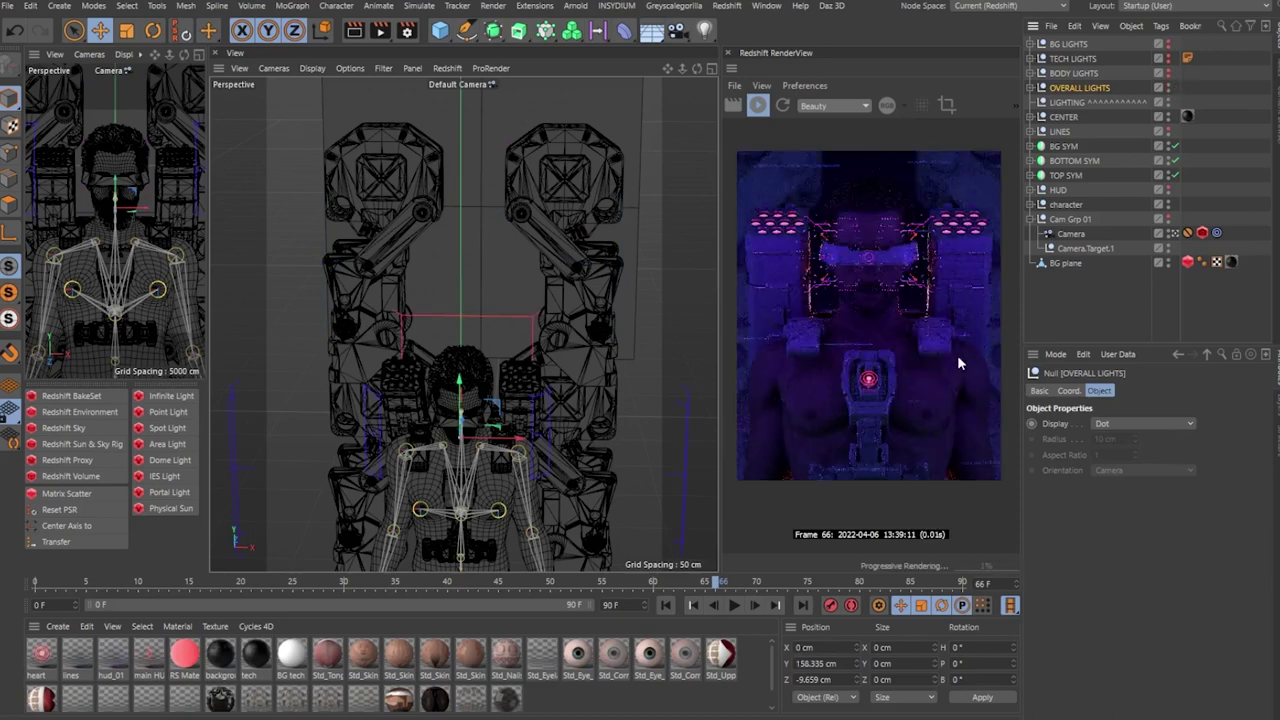
# - Examine the placement of the overall rim and fill lights around the character from the side and front
pyautogui.click(682, 338)
pyautogui.scroll(3, 530, 318)
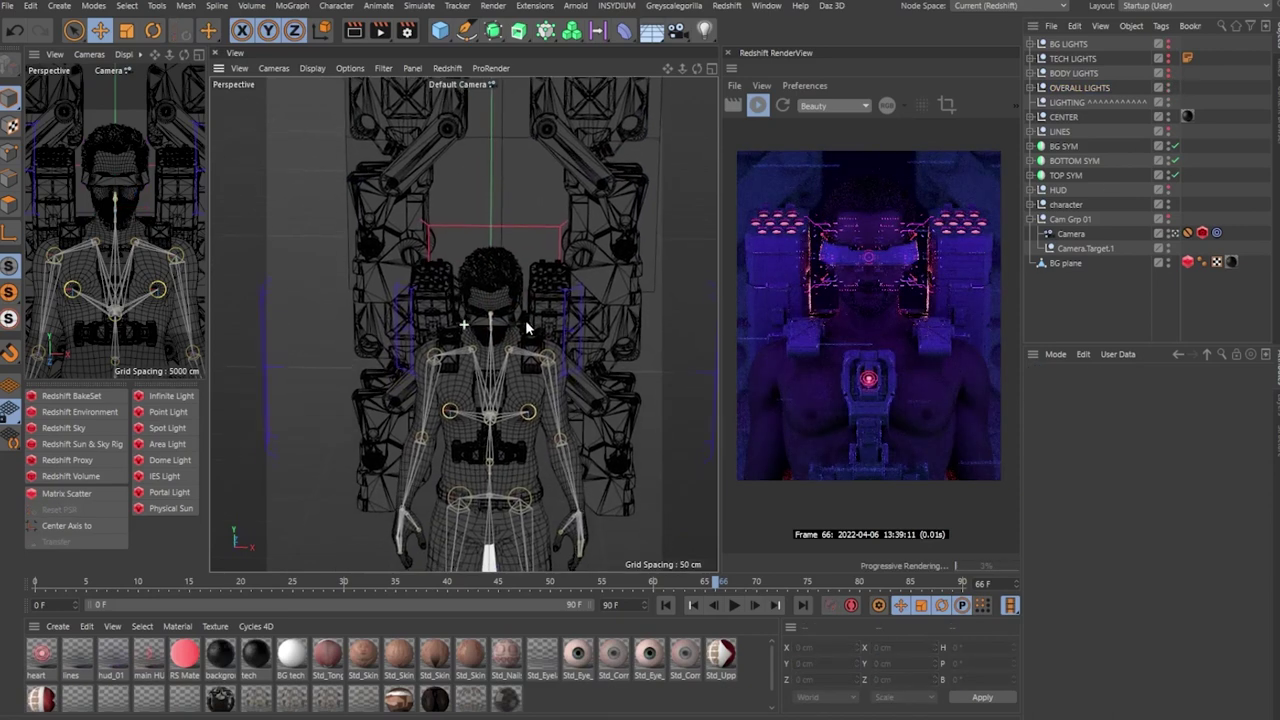
pyautogui.keyDown('alt'); pyautogui.moveTo(530, 316); pyautogui.dragTo(369, 292); pyautogui.keyUp('alt')
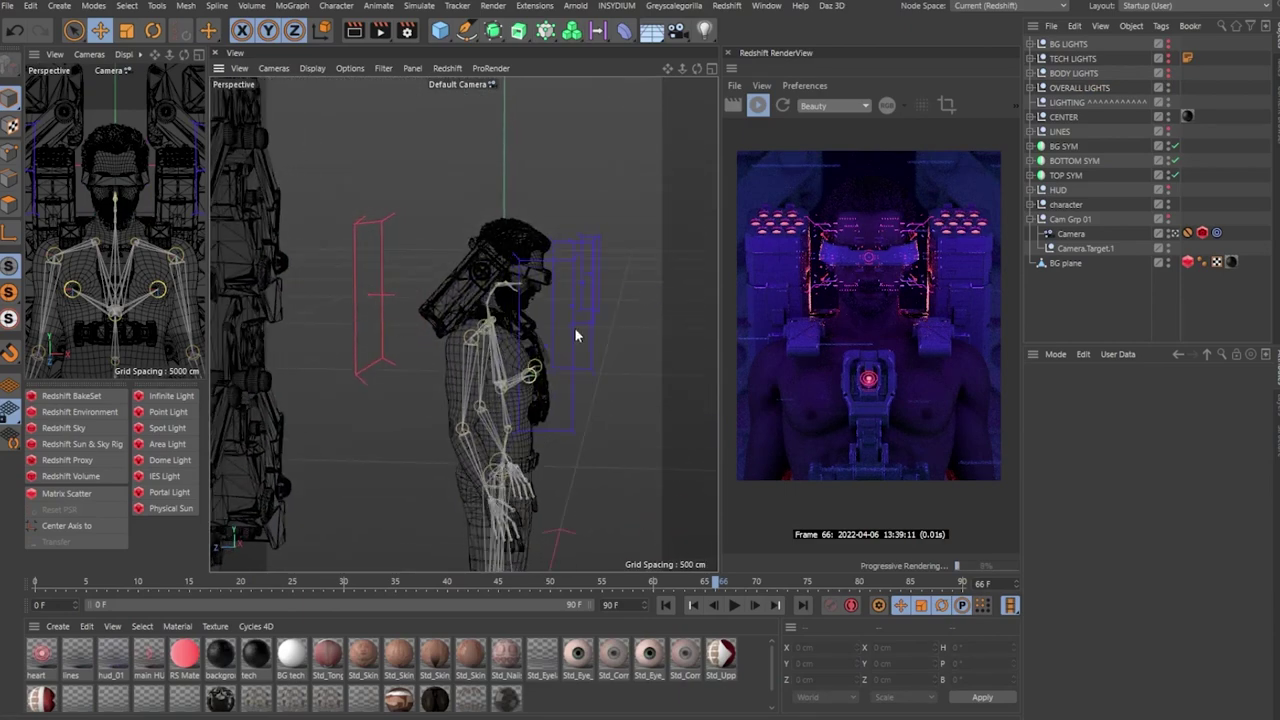
pyautogui.keyDown('alt'); pyautogui.moveTo(436, 328); pyautogui.dragTo(309, 371); pyautogui.keyUp('alt')
pyautogui.keyDown('alt'); pyautogui.moveTo(556, 368); pyautogui.dragTo(413, 344, button='middle'); pyautogui.keyUp('alt')
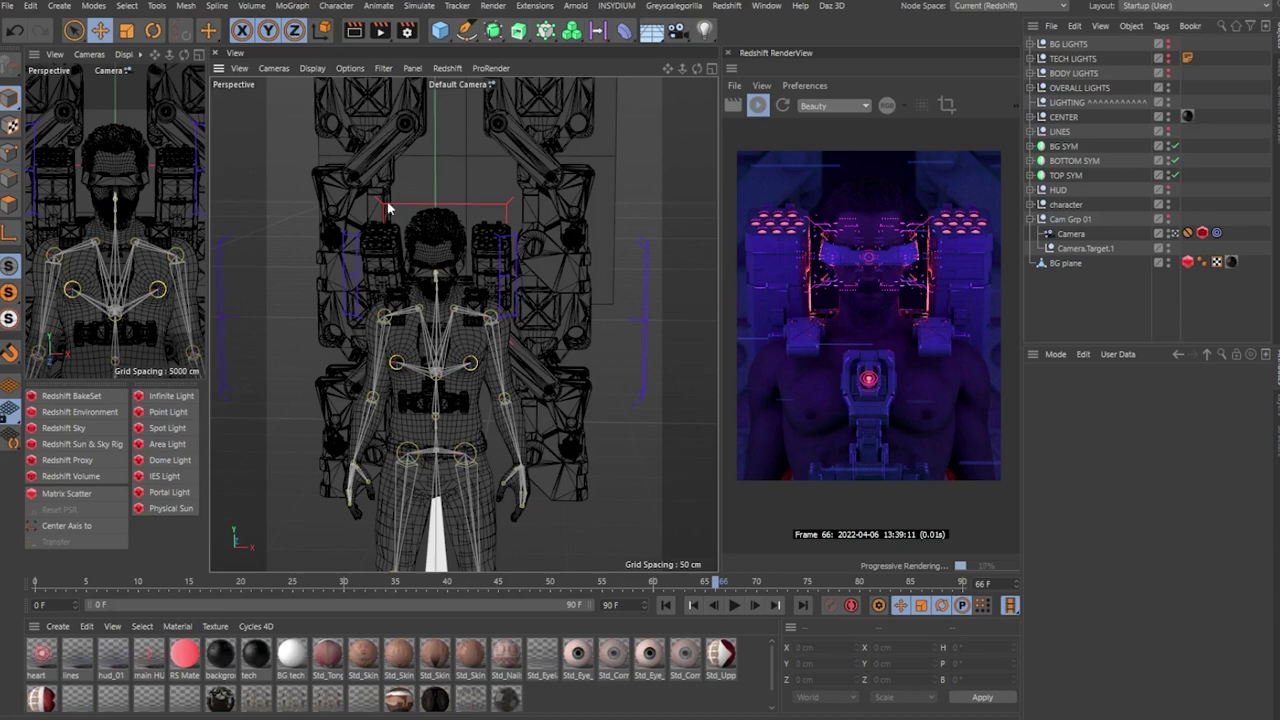
pyautogui.keyDown('alt'); pyautogui.moveTo(437, 384); pyautogui.dragTo(494, 369, button='middle'); pyautogui.keyUp('alt')
pyautogui.keyDown('alt'); pyautogui.moveTo(480, 341); pyautogui.dragTo(488, 350); pyautogui.keyUp('alt')
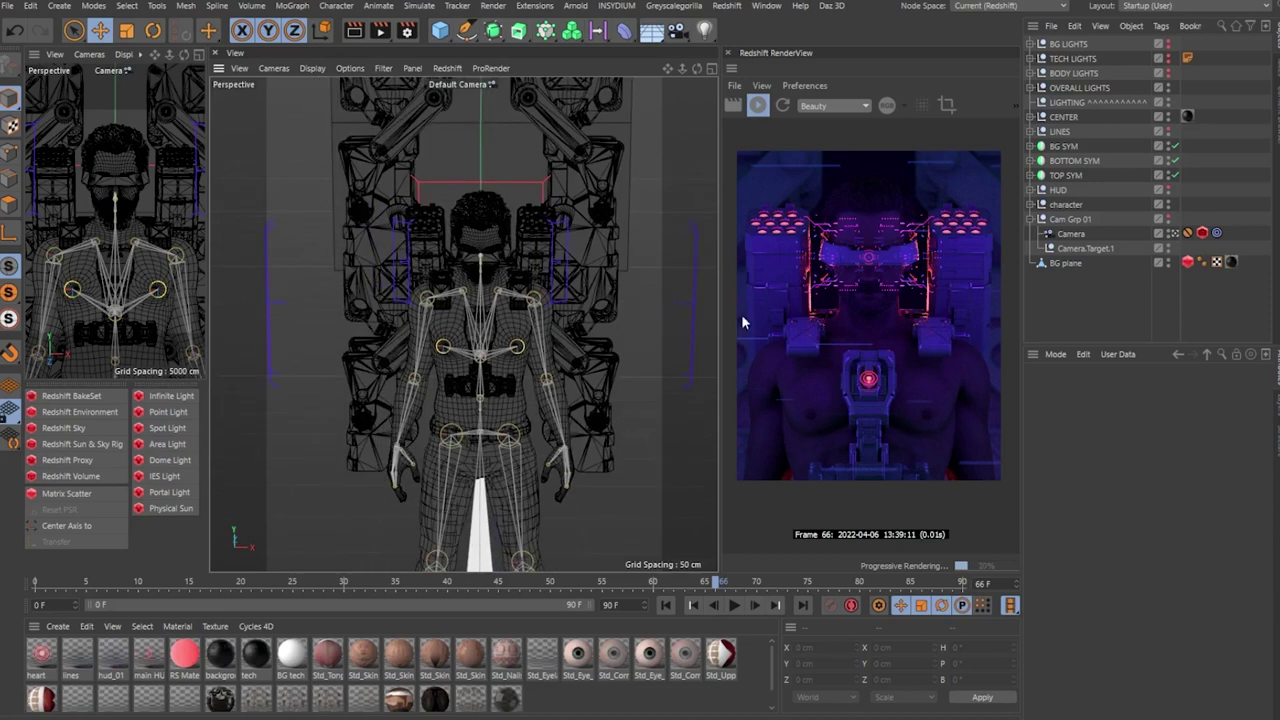
pyautogui.keyDown('alt'); pyautogui.moveTo(543, 332); pyautogui.dragTo(535, 323, button='middle'); pyautogui.keyUp('alt')
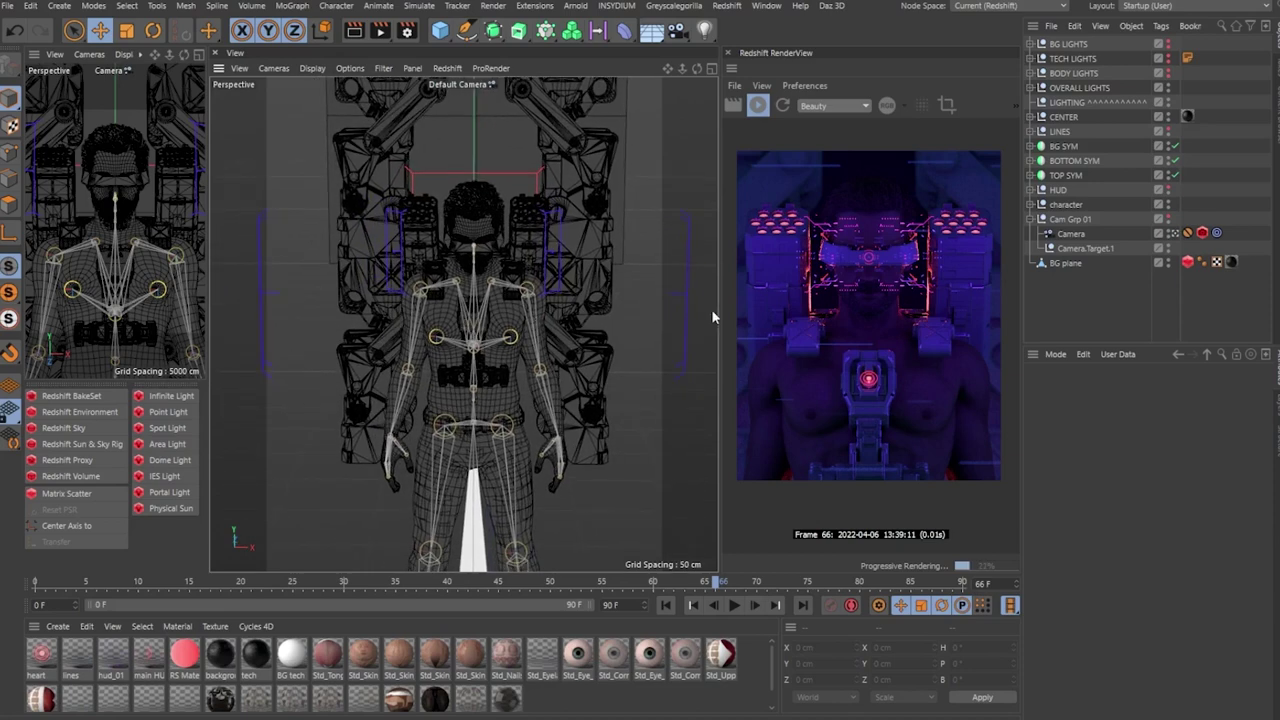
# - Expand the OVERALL LIGHTS group and review the general settings of the left dome light
pyautogui.click(1030, 88)
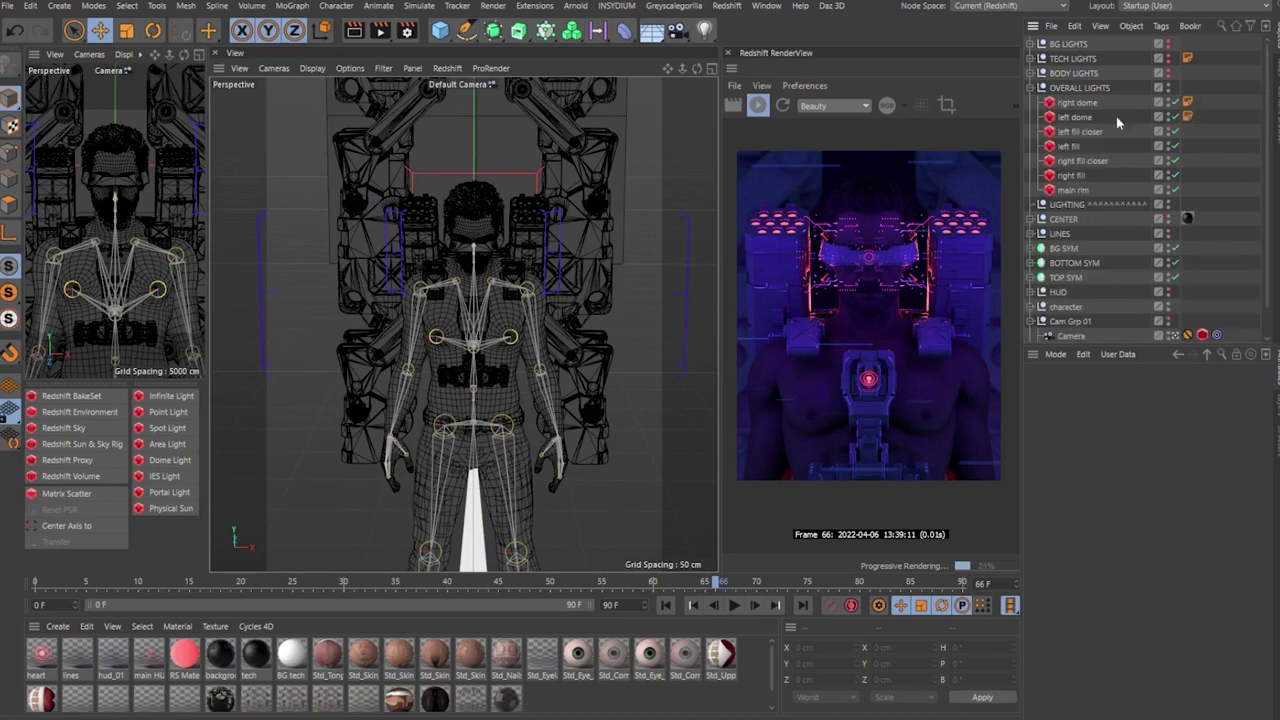
pyautogui.click(1080, 117)
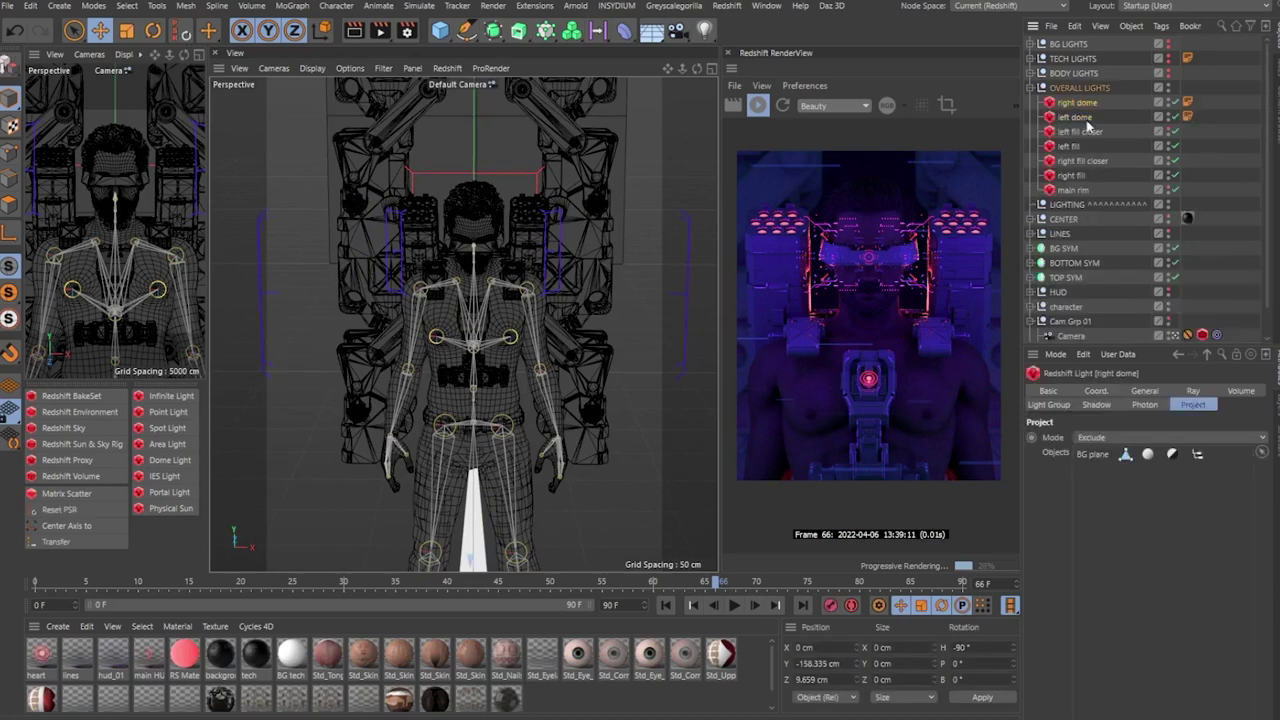
pyautogui.click(1146, 390)
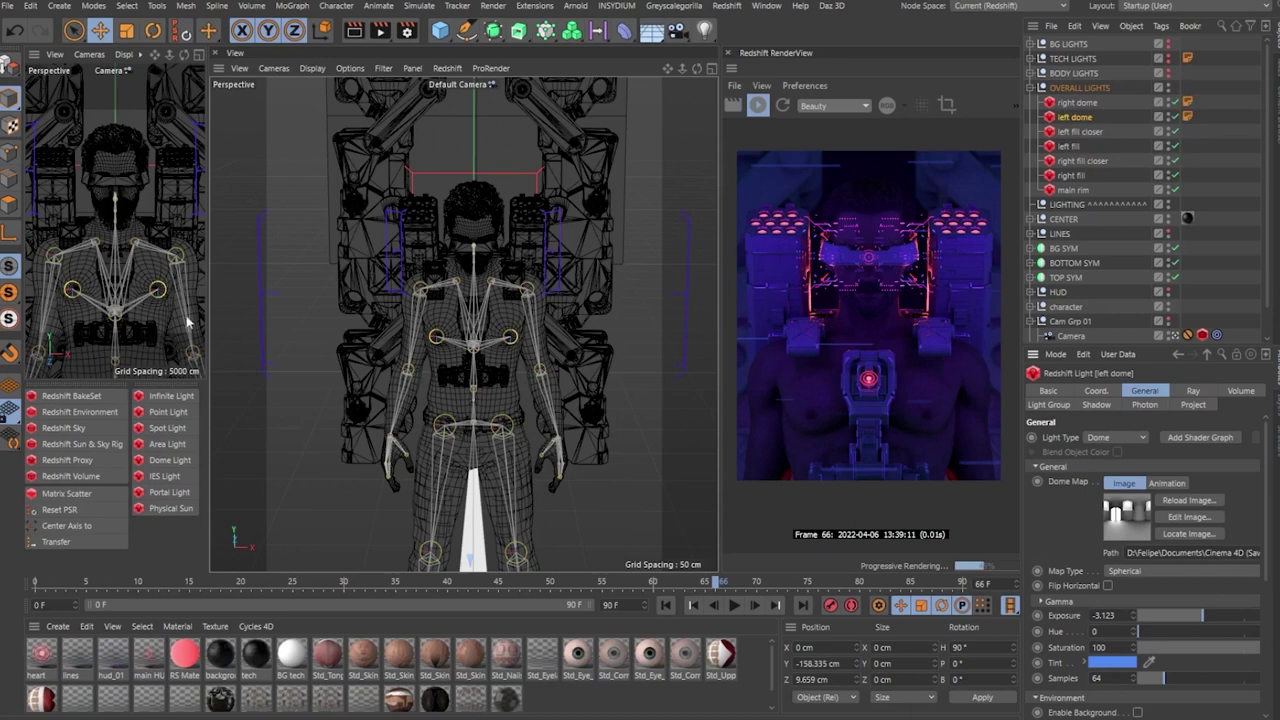
# - Read the annotation tags on both dome lights and review the right dome's general settings and project exclusion list
pyautogui.click(1189, 103)
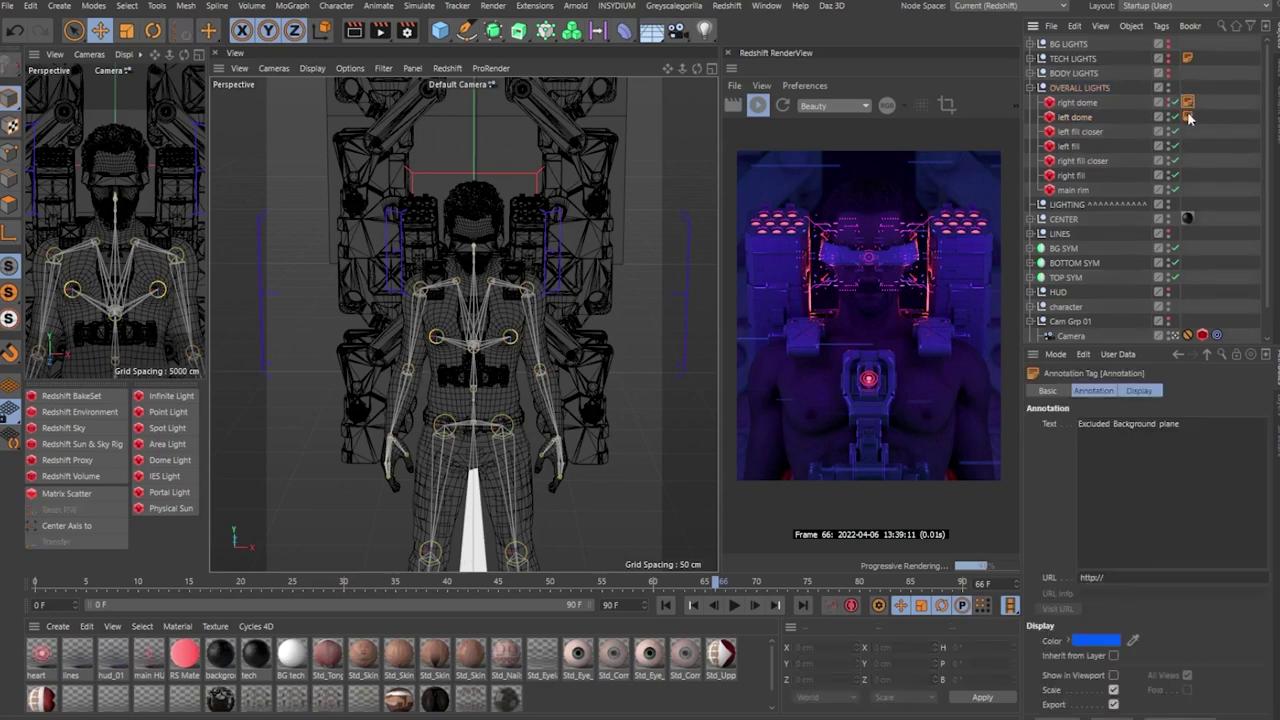
pyautogui.click(1188, 117)
pyautogui.moveTo(1196, 427); pyautogui.dragTo(1073, 428)
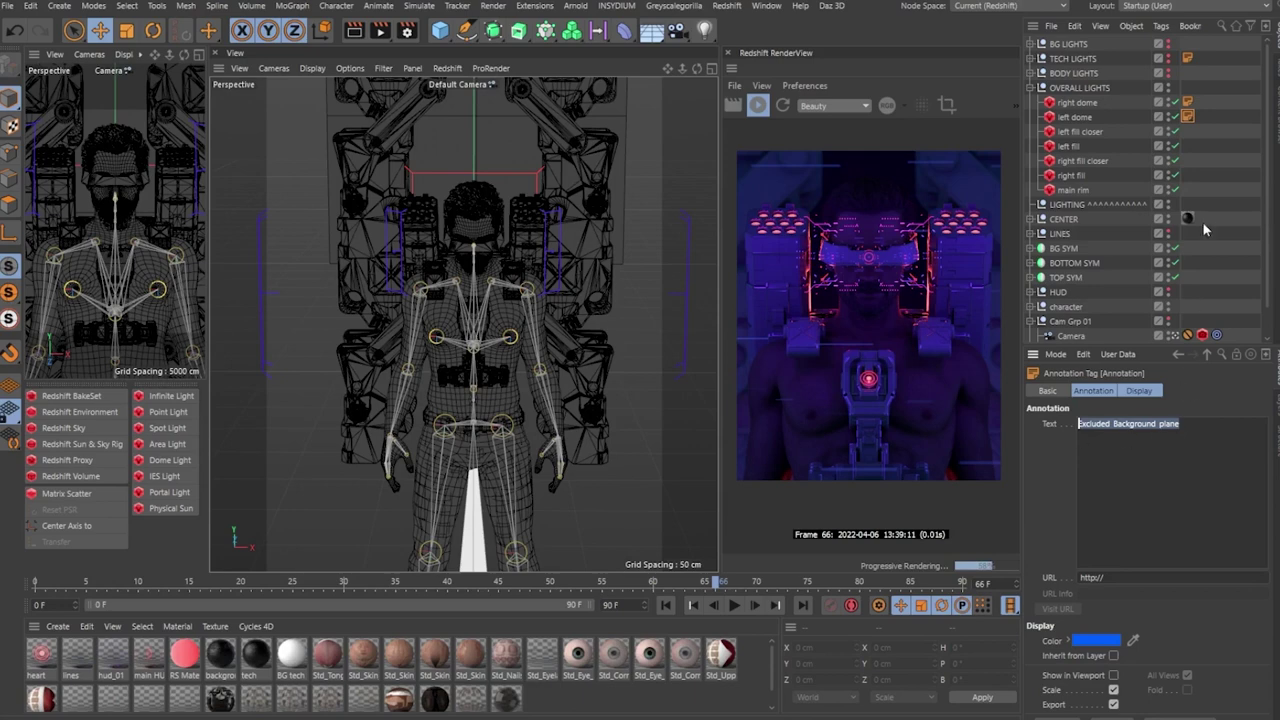
pyautogui.click(1080, 106)
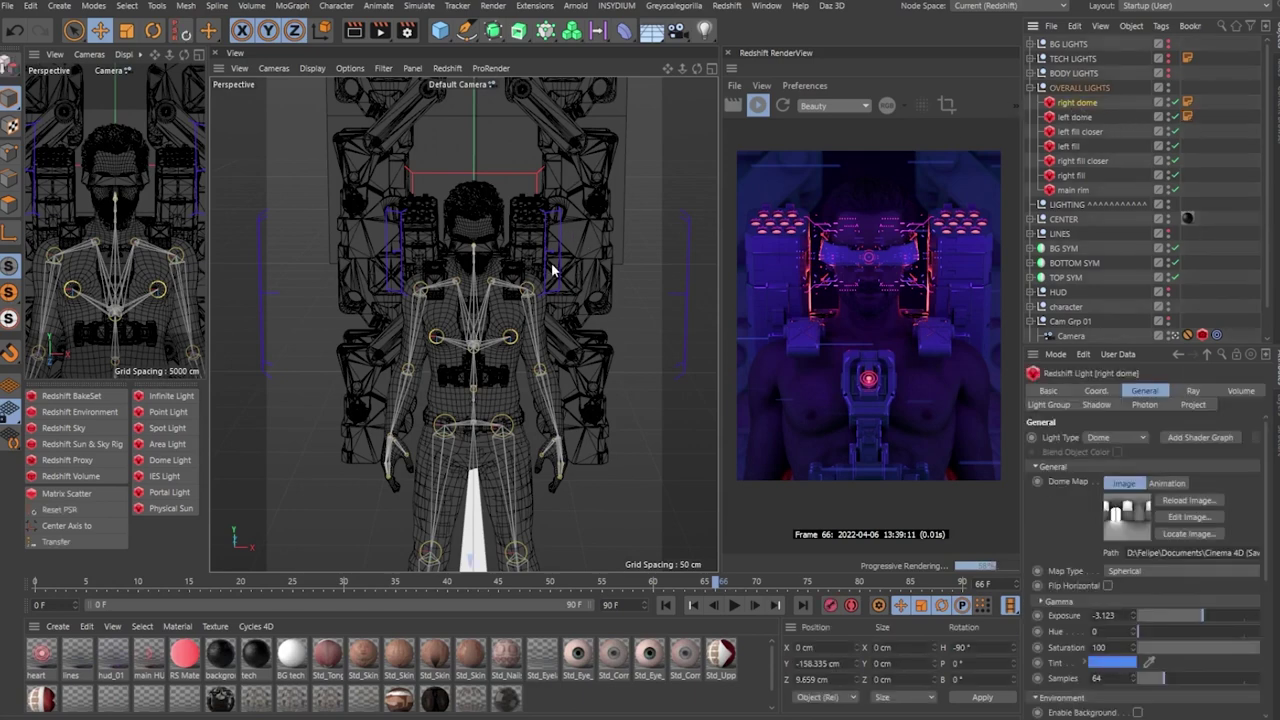
pyautogui.click(1193, 405)
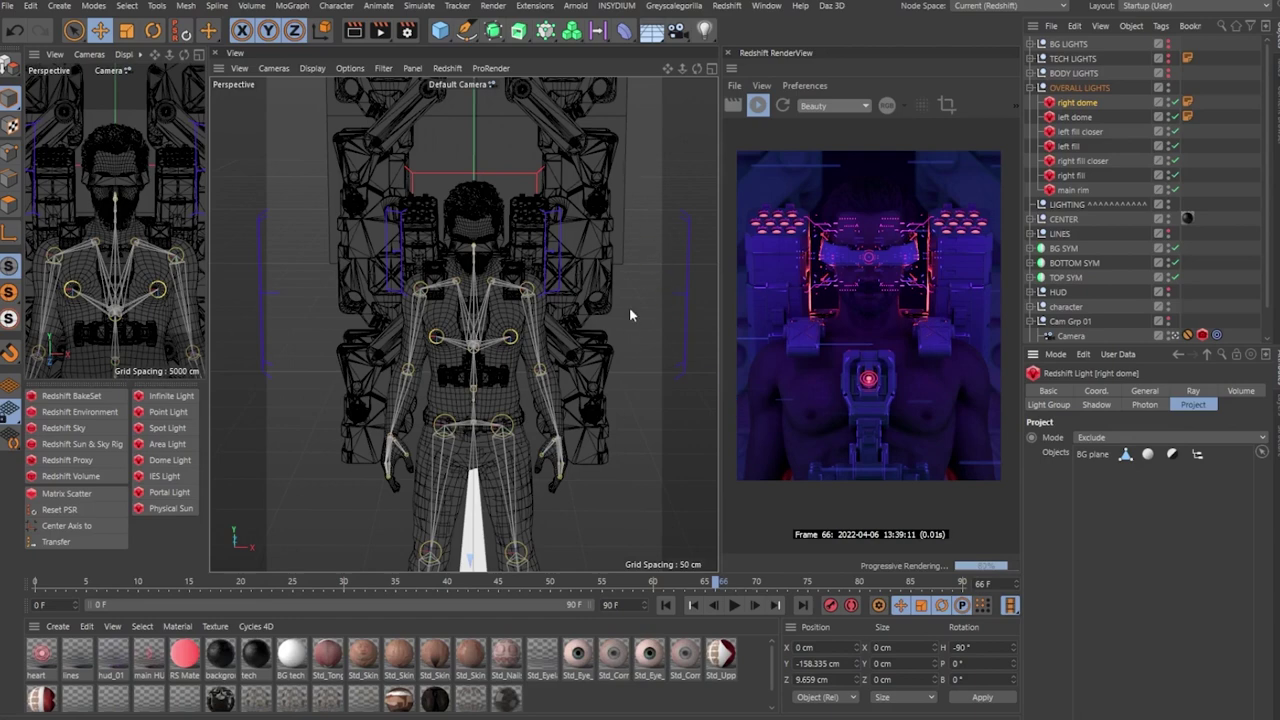
# - Set the right dome light's project mode to Include for the BG plane and inspect the render up close
pyautogui.keyDown('alt'); pyautogui.moveTo(634, 302); pyautogui.dragTo(659, 358, button='middle'); pyautogui.keyUp('alt')
pyautogui.keyDown('alt'); pyautogui.moveTo(462, 304); pyautogui.dragTo(457, 291); pyautogui.keyUp('alt')
pyautogui.keyDown('alt'); pyautogui.moveTo(457, 291); pyautogui.dragTo(586, 372, button='middle'); pyautogui.keyUp('alt')
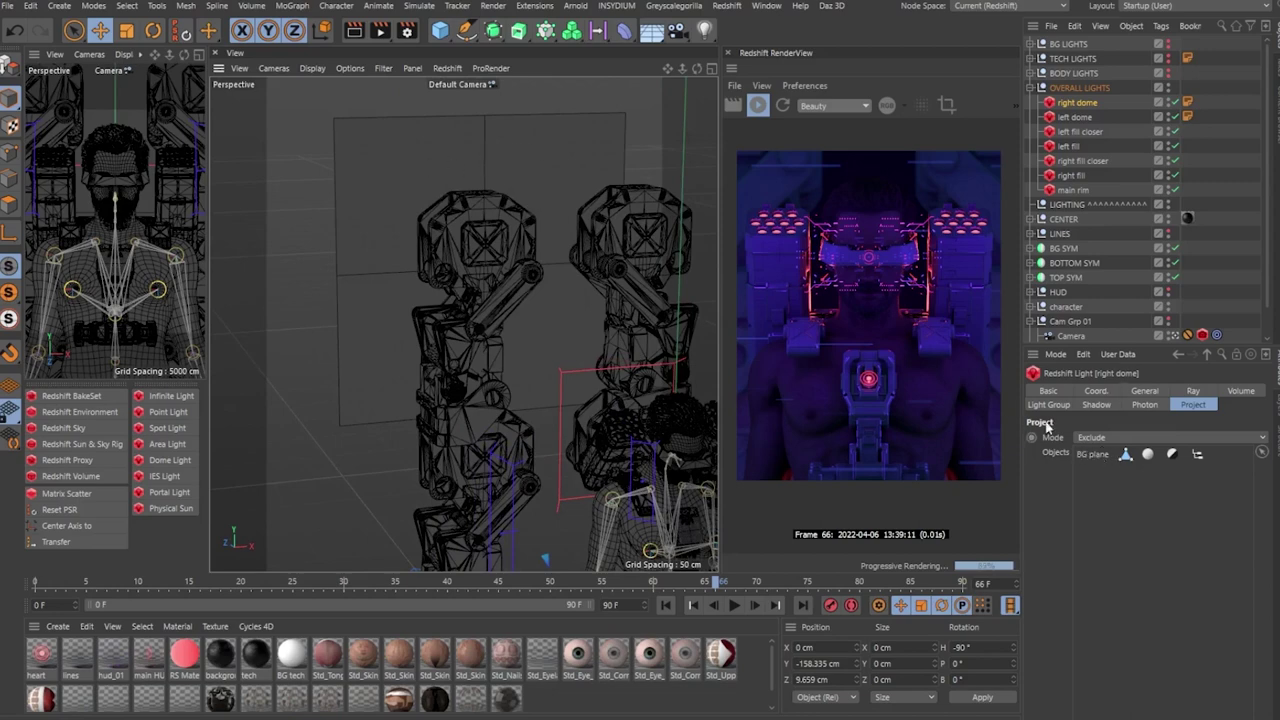
pyautogui.click(1128, 438)
pyautogui.click(1124, 453)
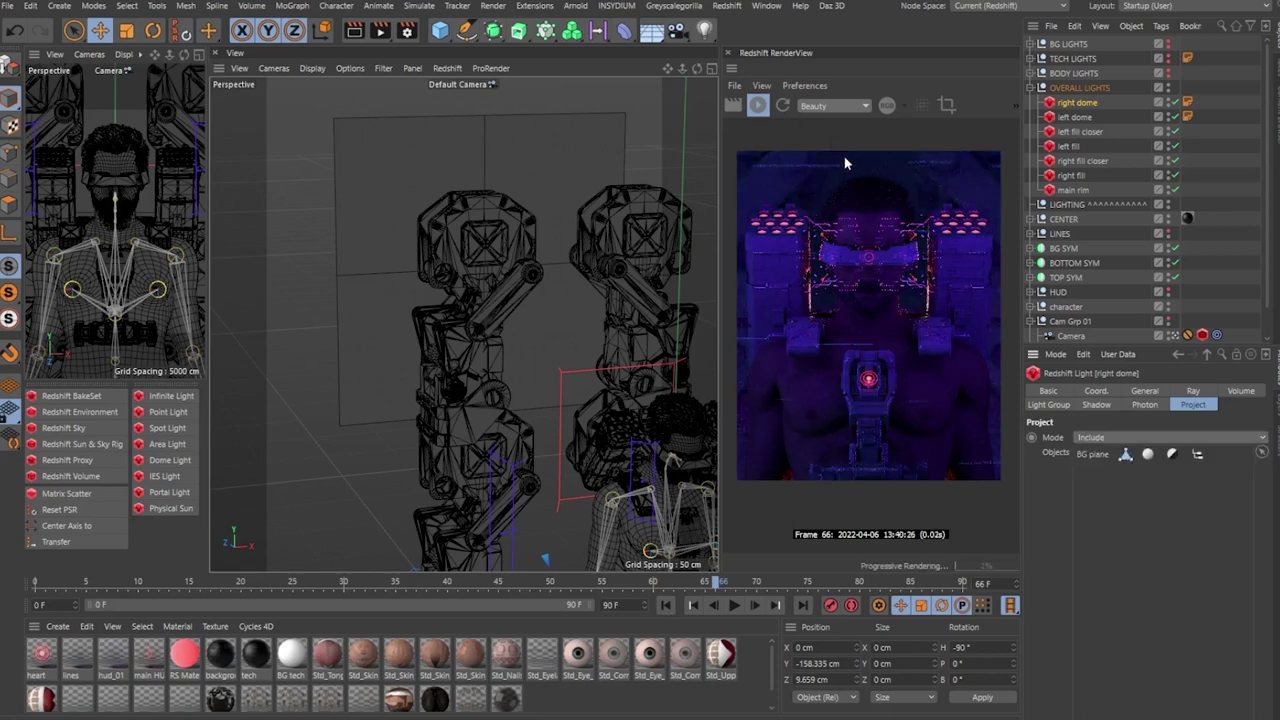
pyautogui.scroll(2, 844, 163)
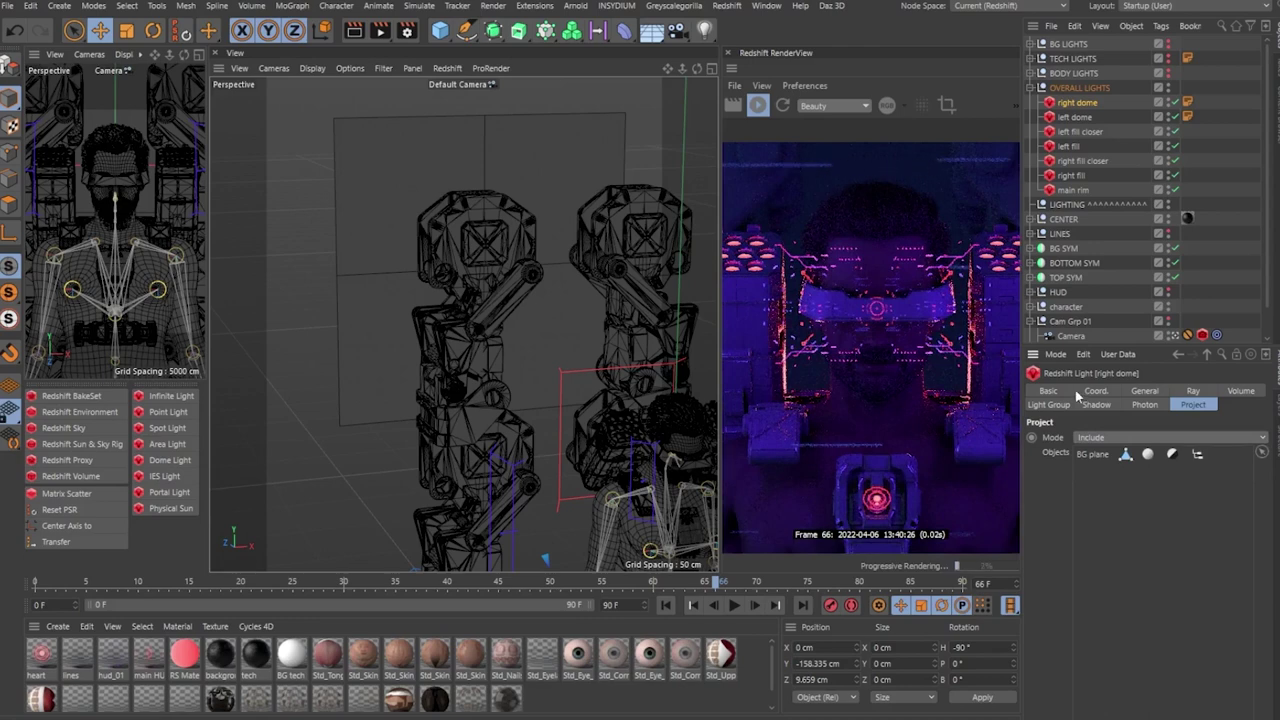
# - Set the right dome light's project mode back to Exclude for the BG plane and view the whole render and character
pyautogui.click(1122, 439)
pyautogui.click(1105, 467)
pyautogui.scroll(-7, 872, 161)
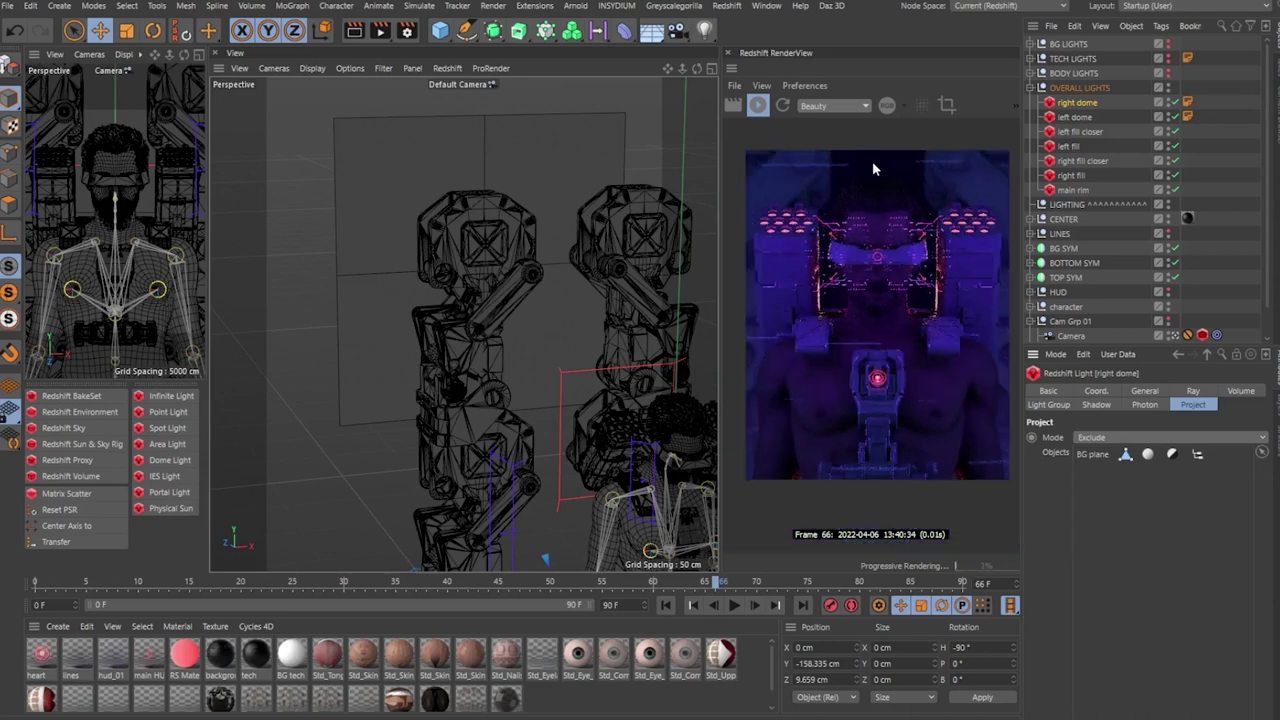
pyautogui.click(366, 338)
pyautogui.keyDown('alt'); pyautogui.moveTo(383, 392); pyautogui.dragTo(455, 262); pyautogui.keyUp('alt')
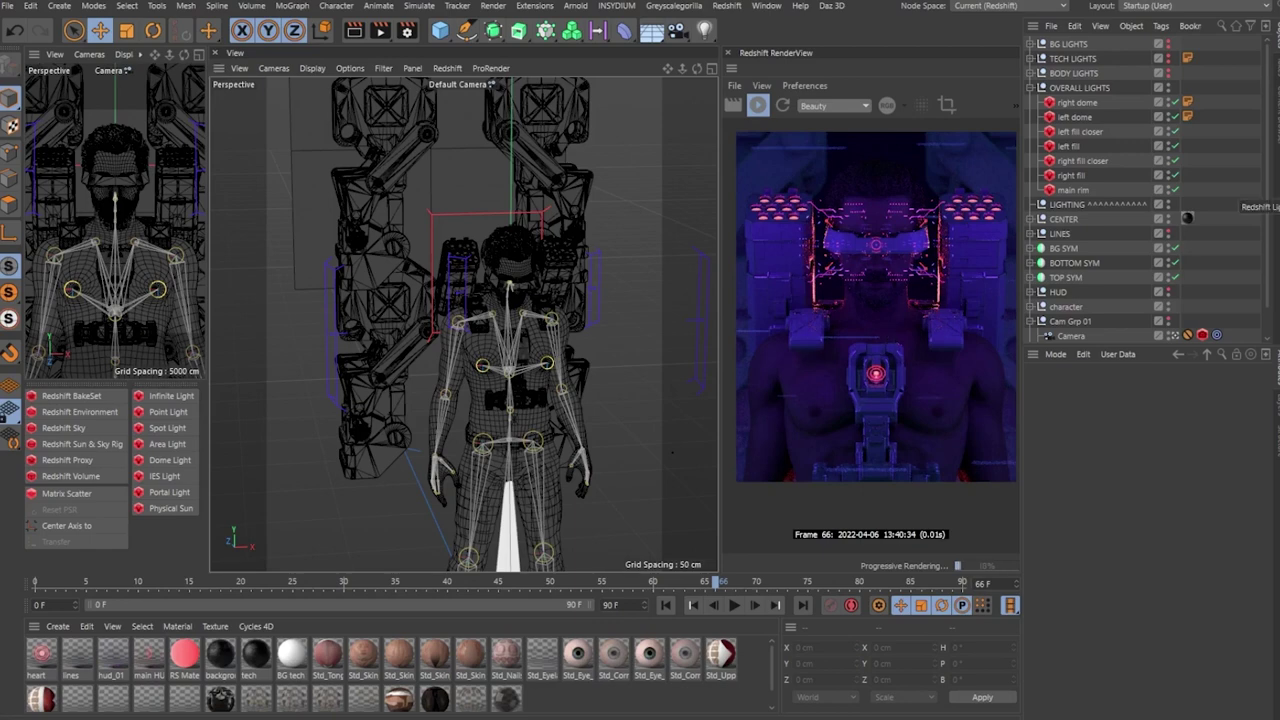
# - Consult target_practive_lighting_breakdown.png in Photos, and switch the visible light group from OVERALL LIGHTS to BODY LIGHTS
pyautogui.moveTo(1279, 100); pyautogui.dragTo(719, 91)
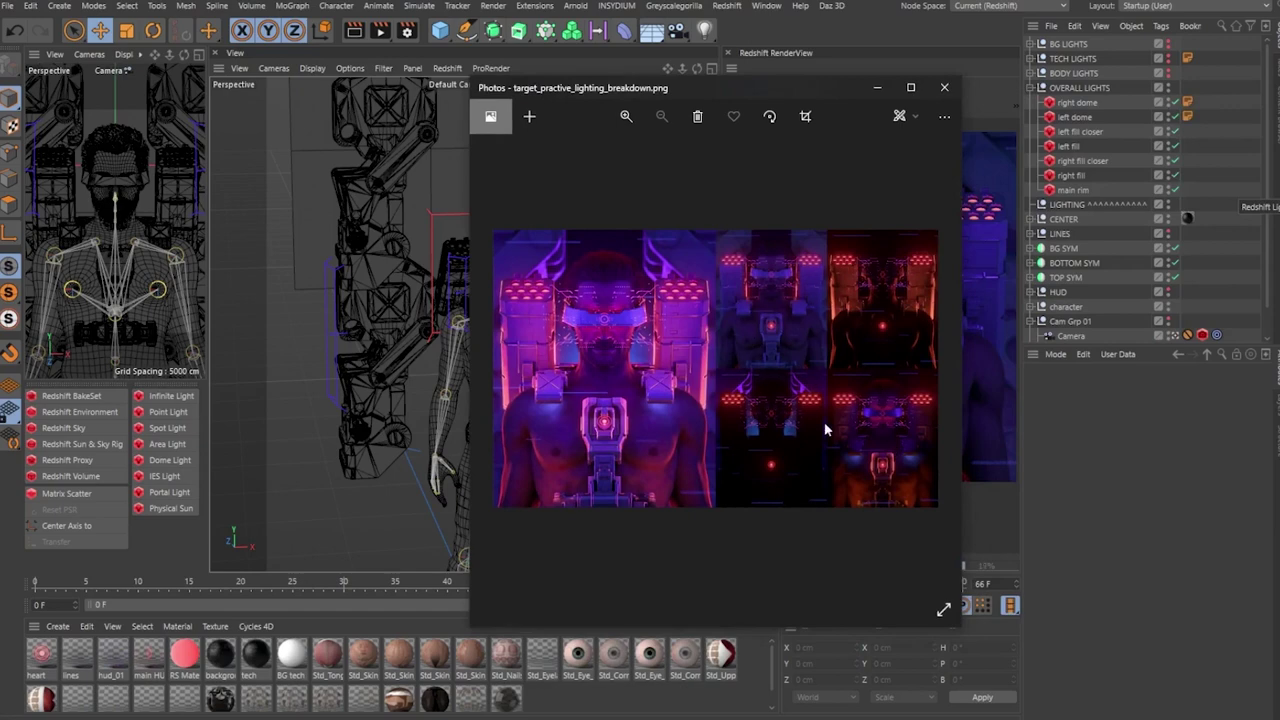
pyautogui.hotkey('alt', 'Tab')
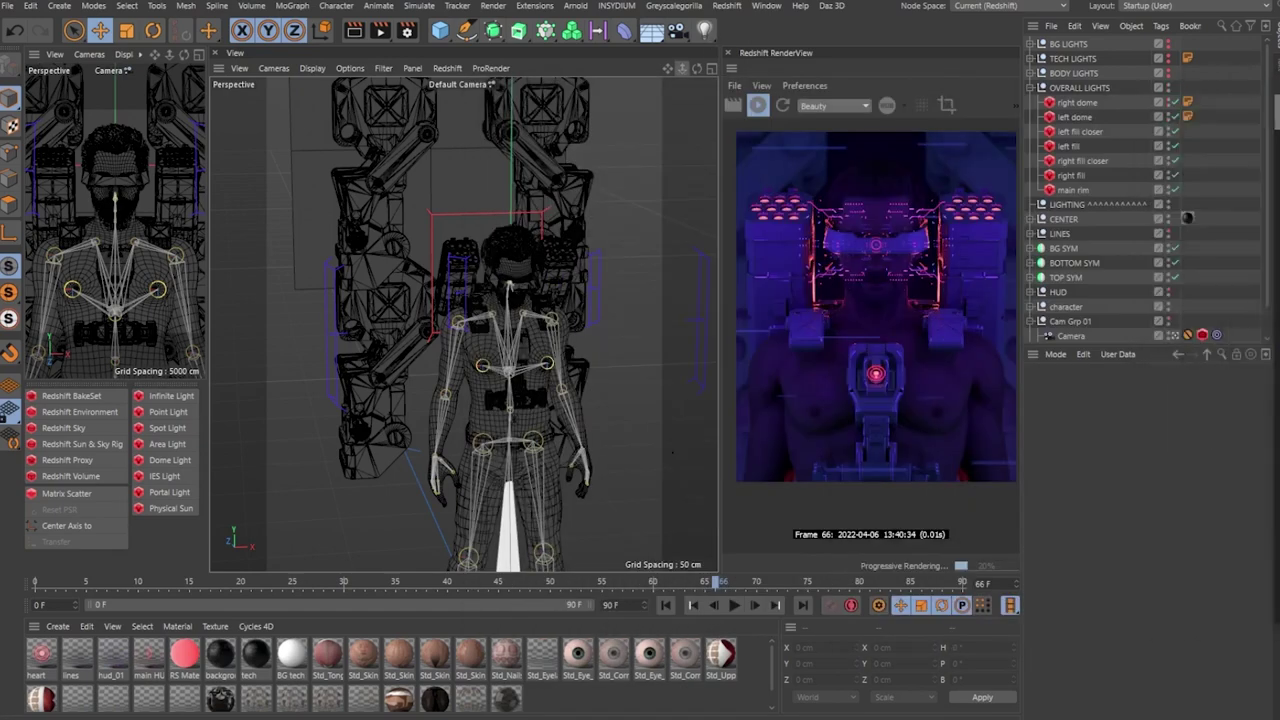
pyautogui.keyDown('alt'); pyautogui.click(1169, 90); pyautogui.keyUp('alt')
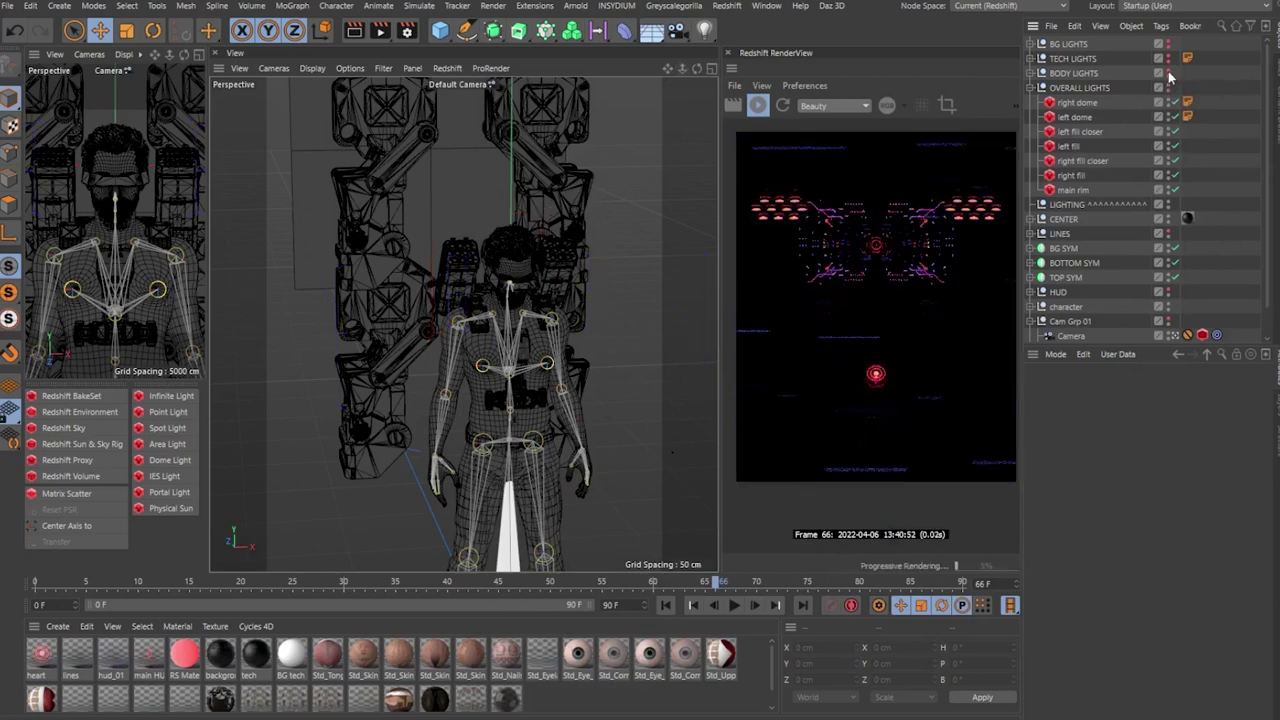
pyautogui.click(1168, 72)
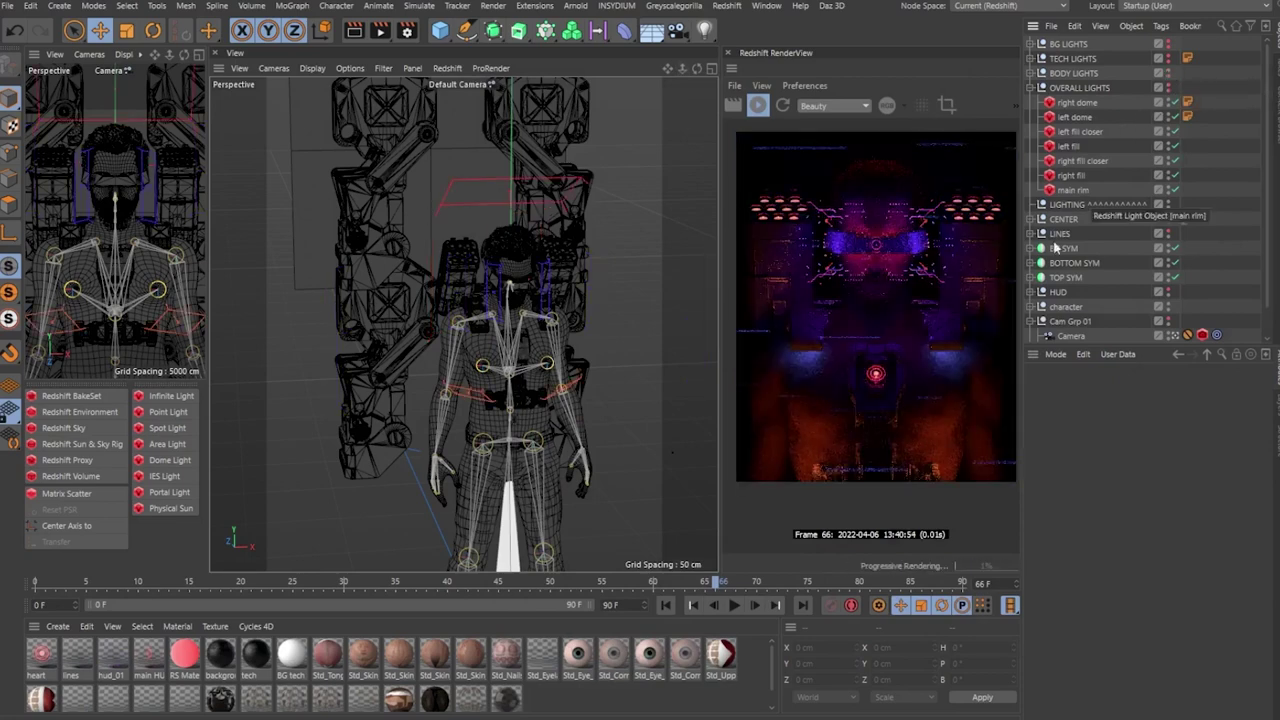
# - Examine the placement of the body lights around the whole character and their contribution to the full render
pyautogui.keyDown('alt'); pyautogui.moveTo(573, 380); pyautogui.dragTo(546, 330, button='middle'); pyautogui.keyUp('alt')
pyautogui.keyDown('alt'); pyautogui.moveTo(492, 307); pyautogui.dragTo(460, 312); pyautogui.keyUp('alt')
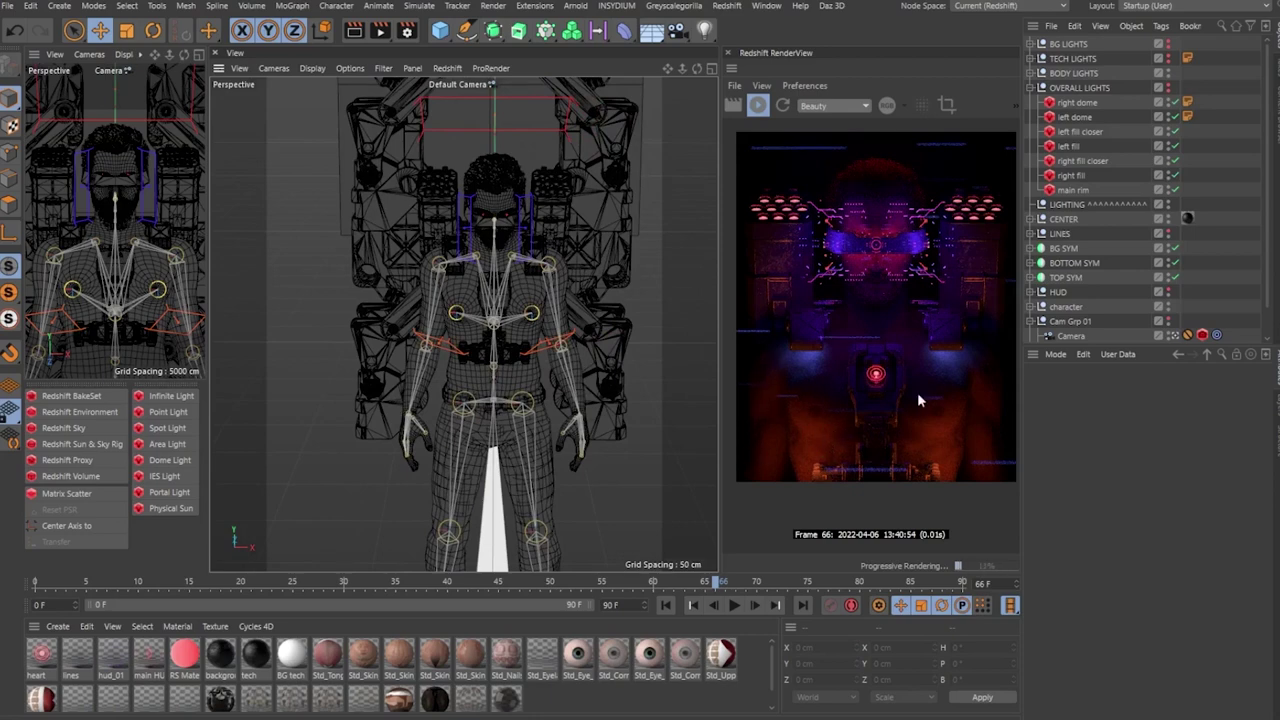
pyautogui.scroll(2, 935, 425)
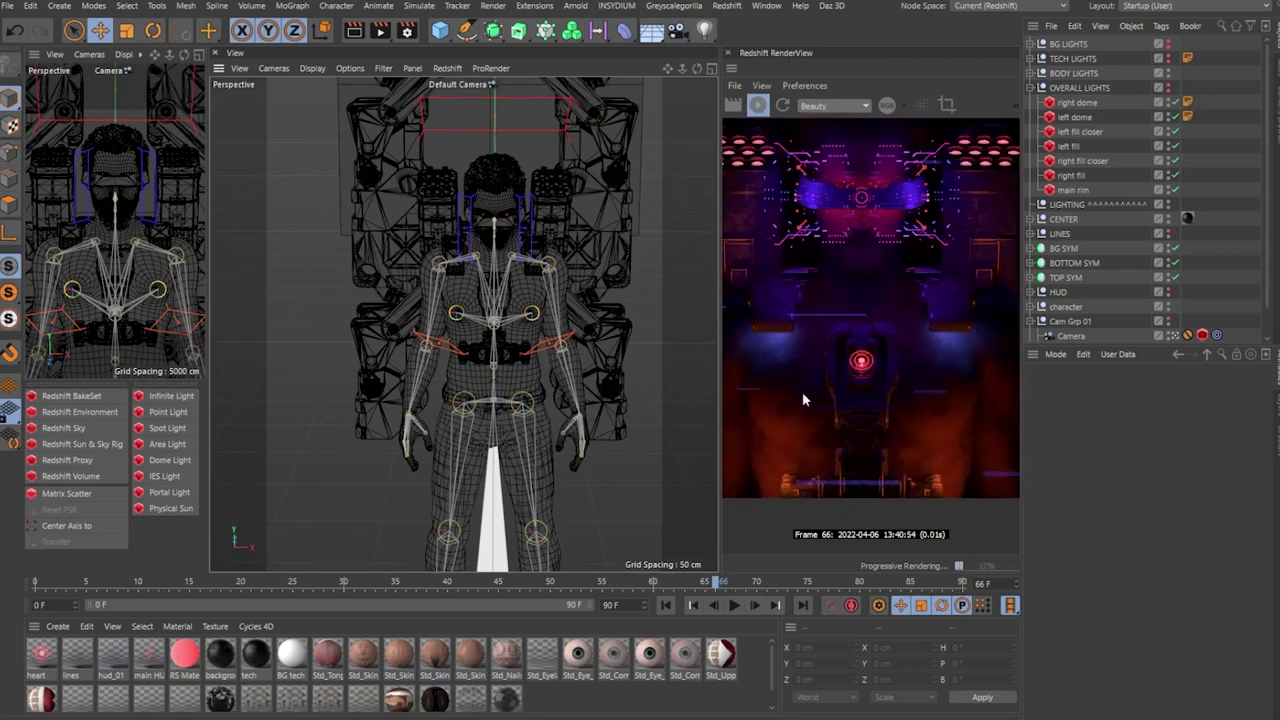
pyautogui.scroll(-1, 844, 446)
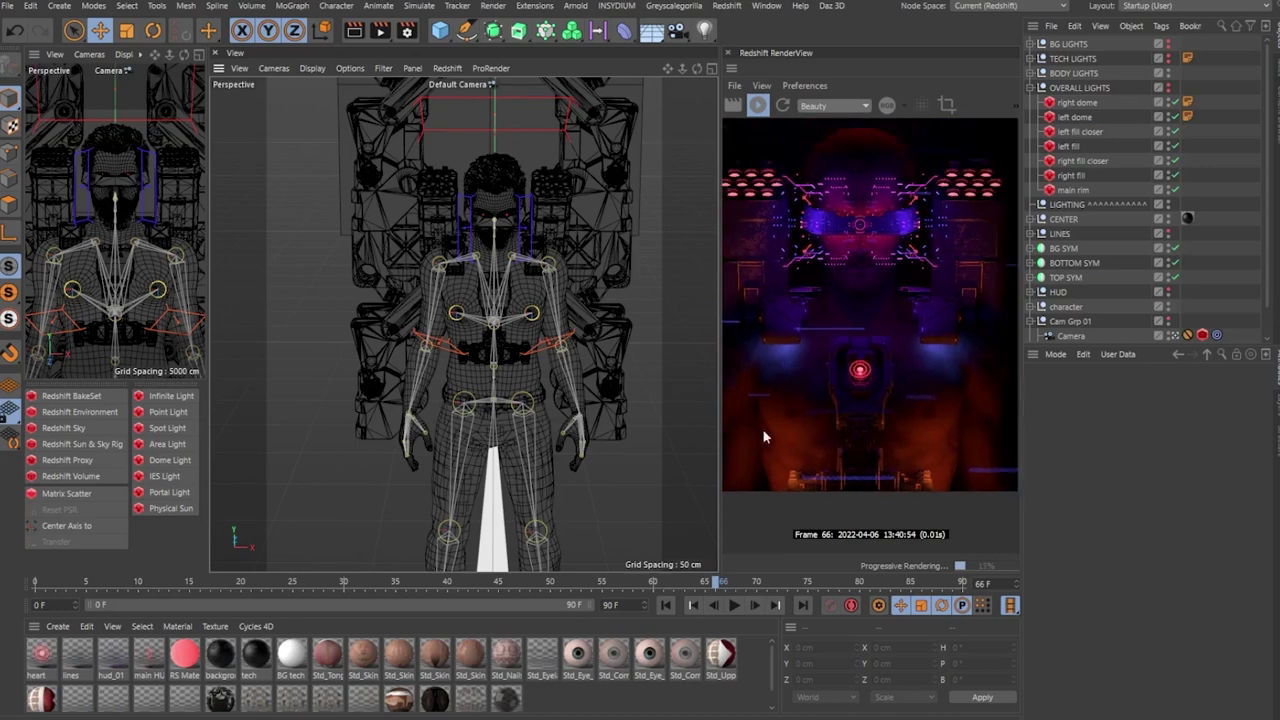
pyautogui.scroll(-1, 970, 434)
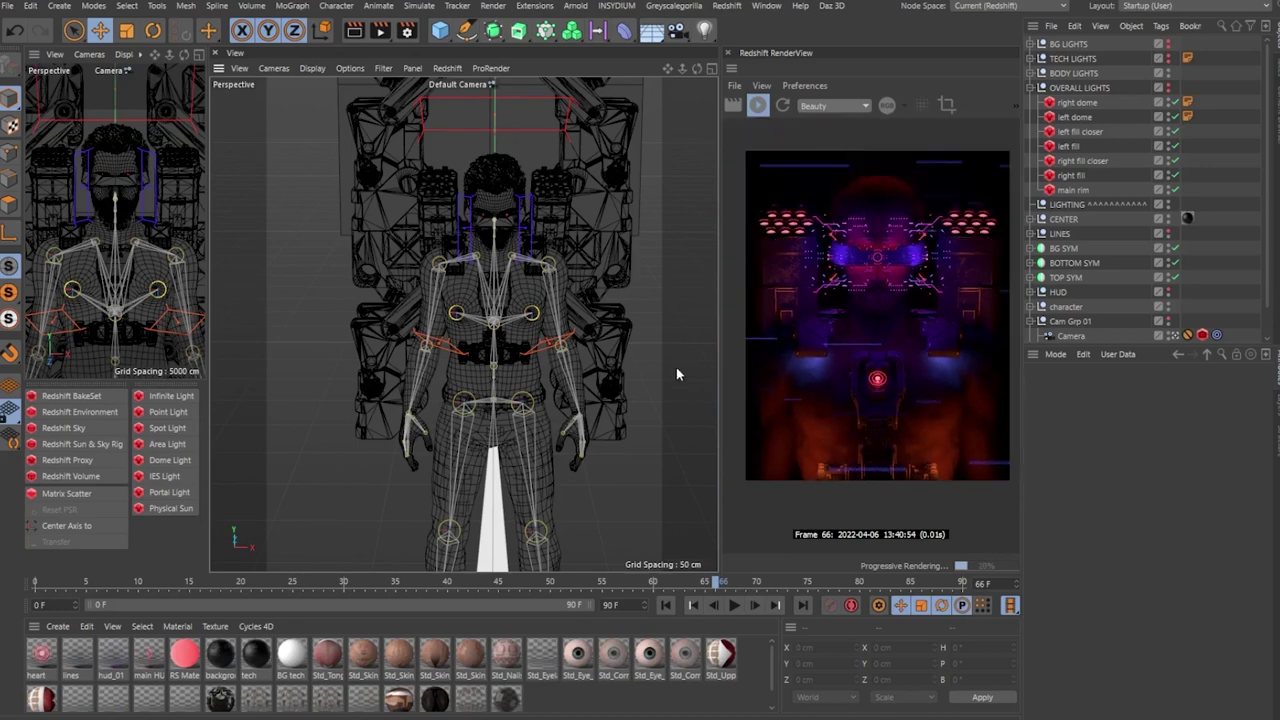
pyautogui.keyDown('alt'); pyautogui.moveTo(694, 361); pyautogui.dragTo(674, 396, button='middle'); pyautogui.keyUp('alt')
pyautogui.keyDown('alt'); pyautogui.moveTo(467, 311); pyautogui.dragTo(482, 294, button='right'); pyautogui.keyUp('alt')
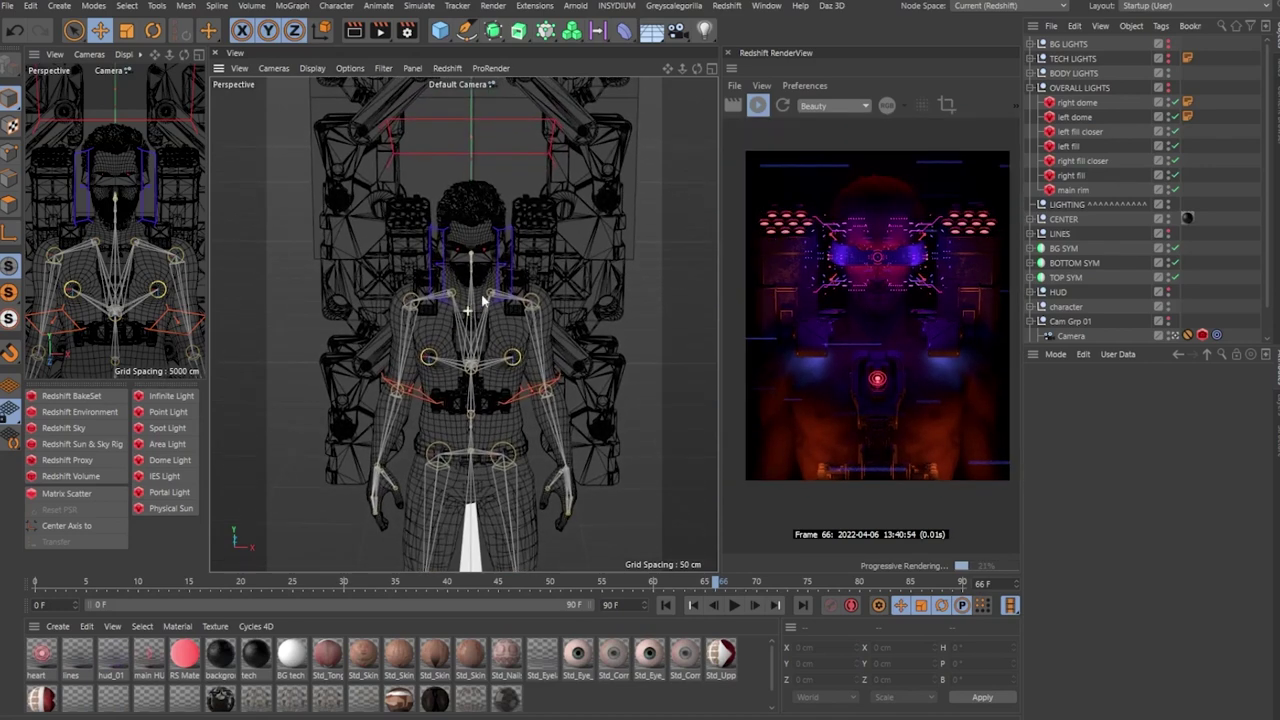
# - Inspect the face and chest lights up close in the render and the perspective view
pyautogui.scroll(2, 484, 300)
pyautogui.scroll(2, 910, 258)
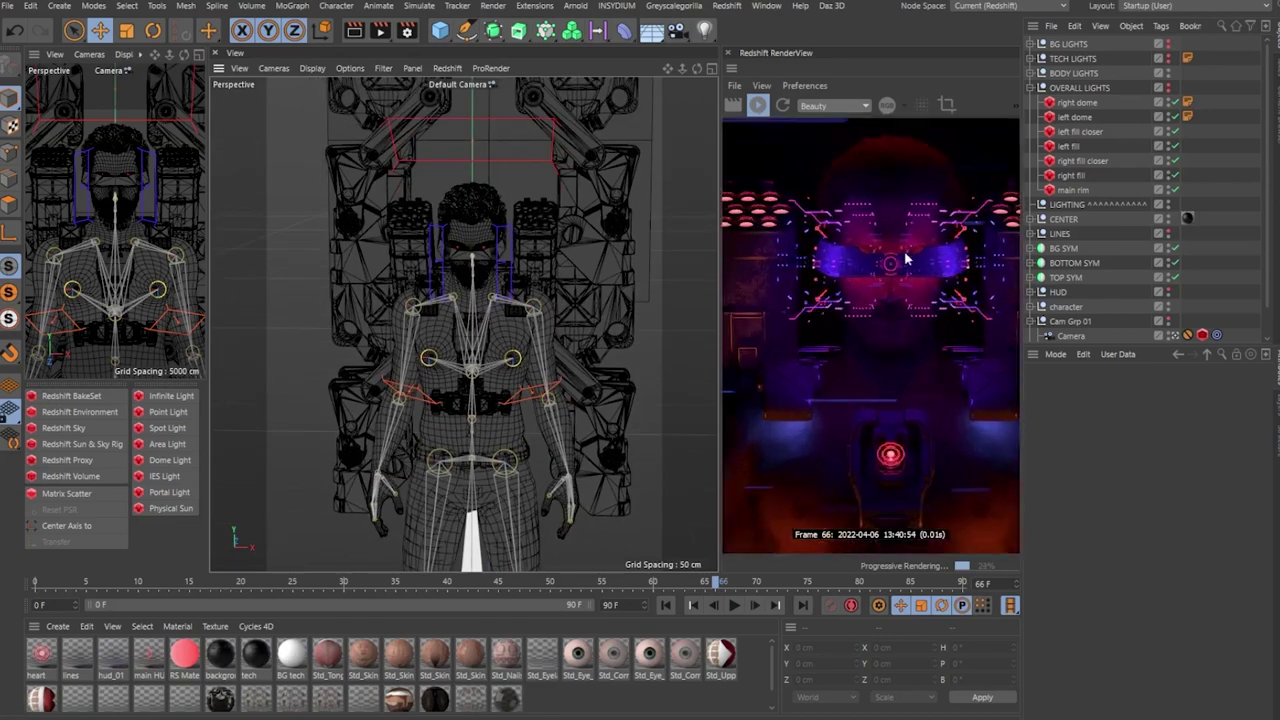
pyautogui.scroll(5, 530, 220)
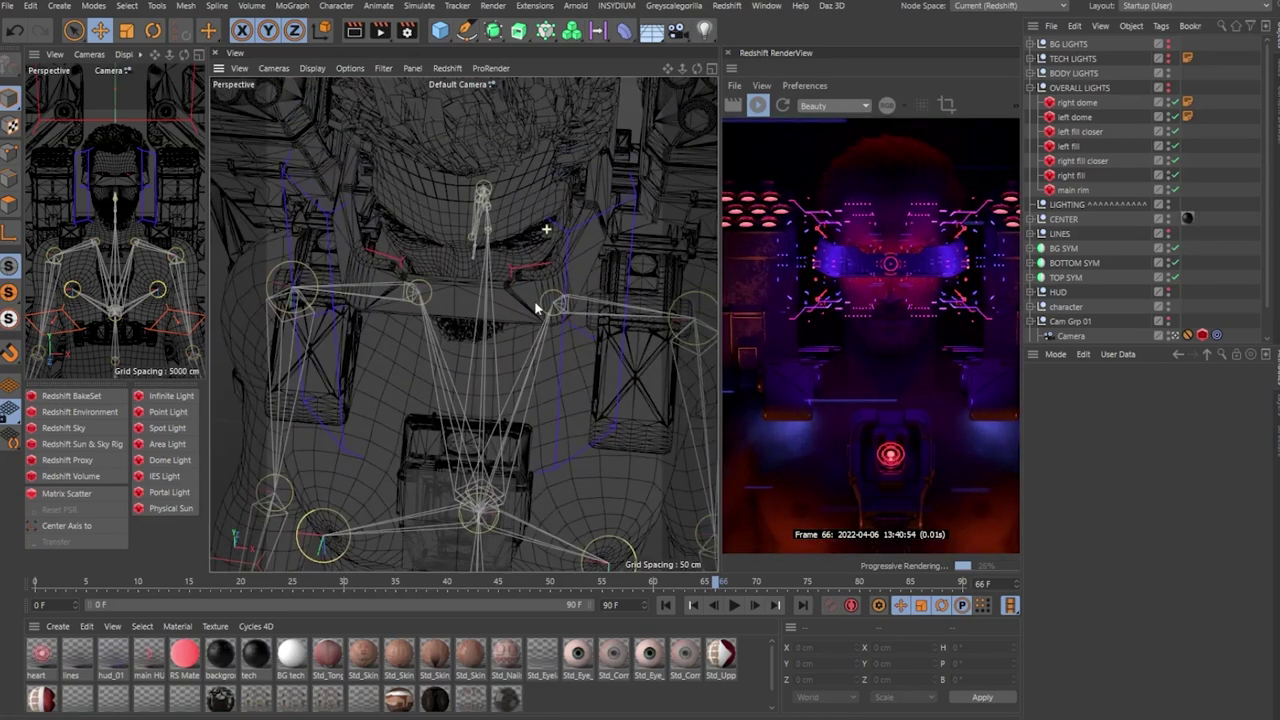
pyautogui.keyDown('alt'); pyautogui.moveTo(535, 308); pyautogui.dragTo(531, 322); pyautogui.keyUp('alt')
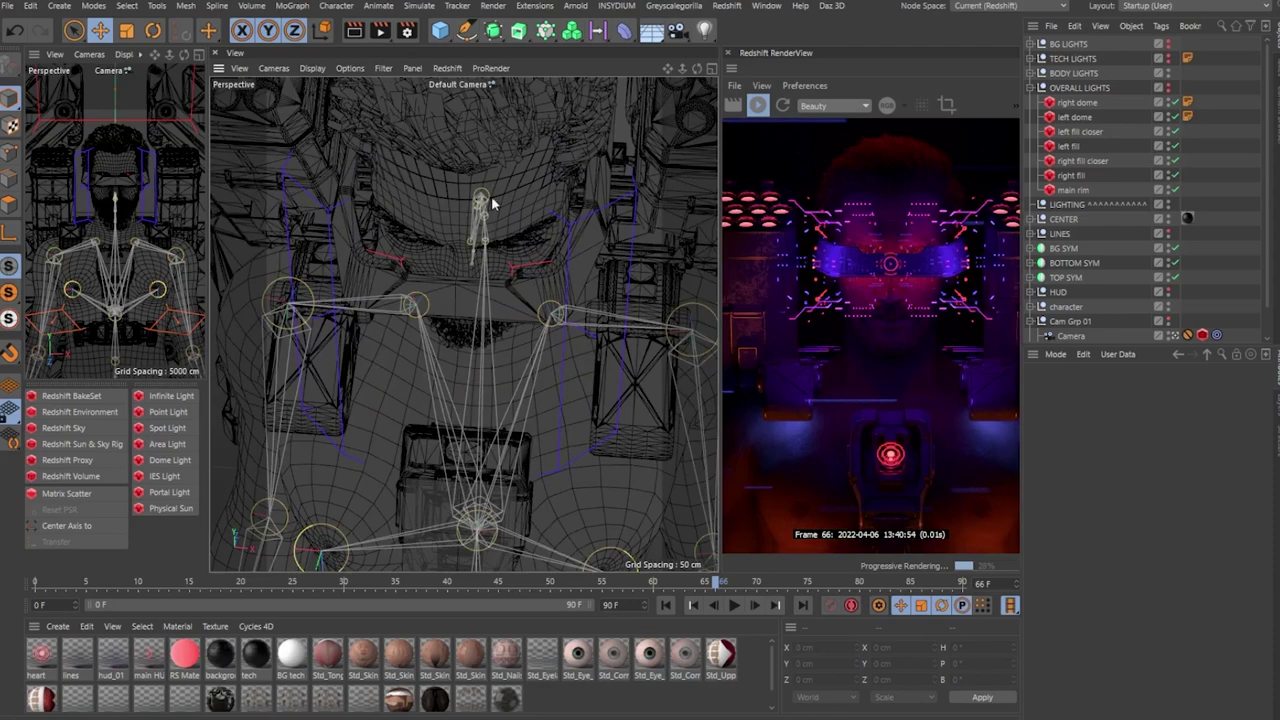
pyautogui.keyDown('alt'); pyautogui.moveTo(491, 196); pyautogui.dragTo(521, 215); pyautogui.keyUp('alt')
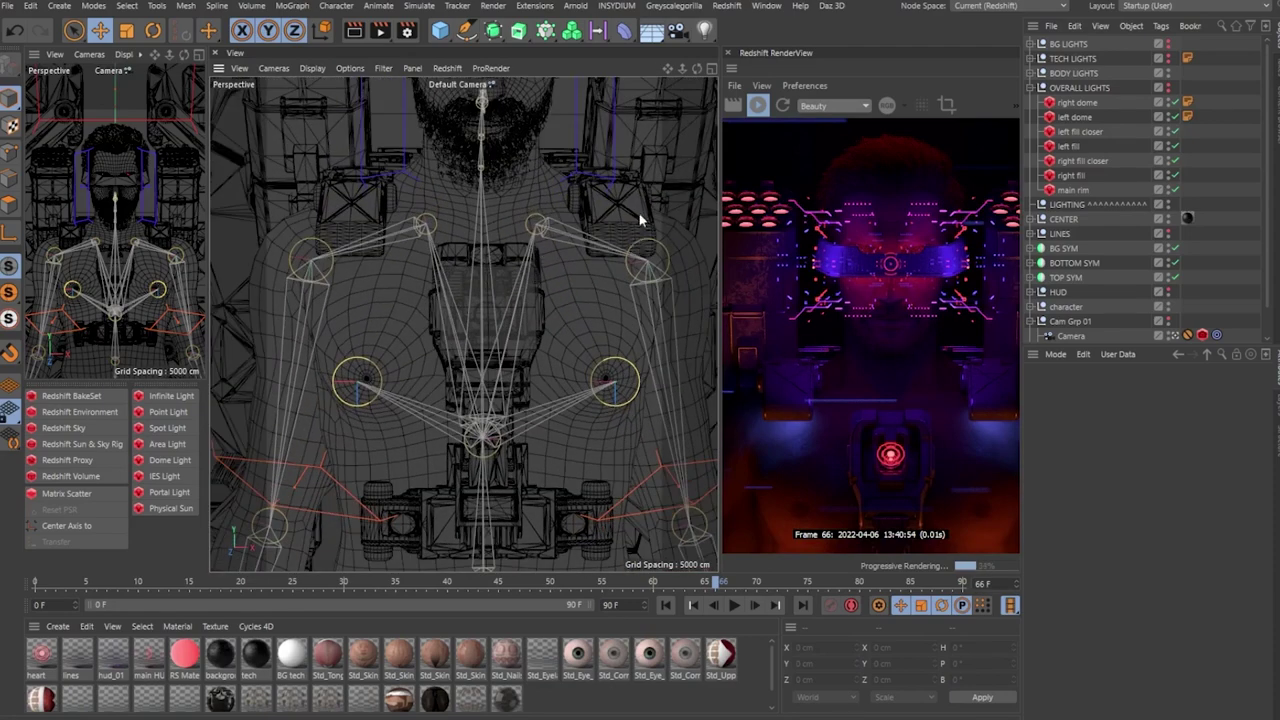
pyautogui.scroll(-4, 846, 245)
pyautogui.scroll(-1, 844, 260)
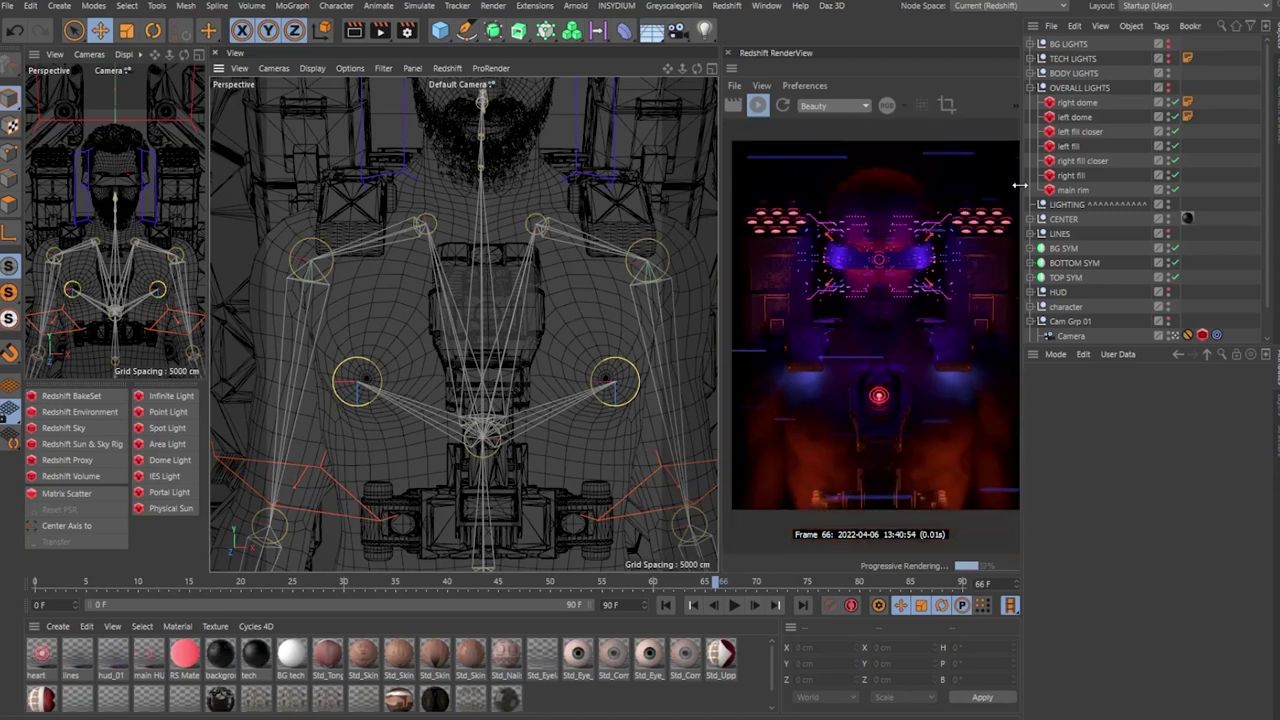
# - Collapse the OVERALL LIGHTS group, expand BODY LIGHTS, and select the hair key light to show its project settings
pyautogui.click(1038, 88)
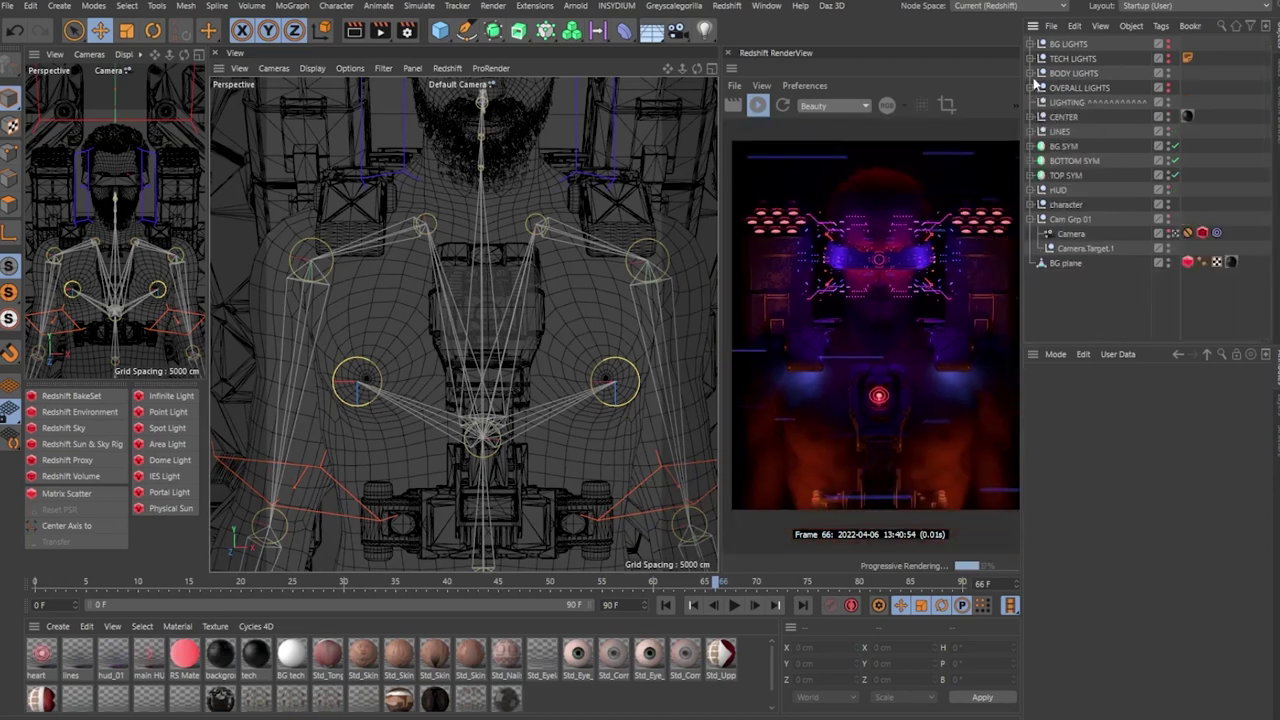
pyautogui.click(1032, 73)
pyautogui.click(1084, 90)
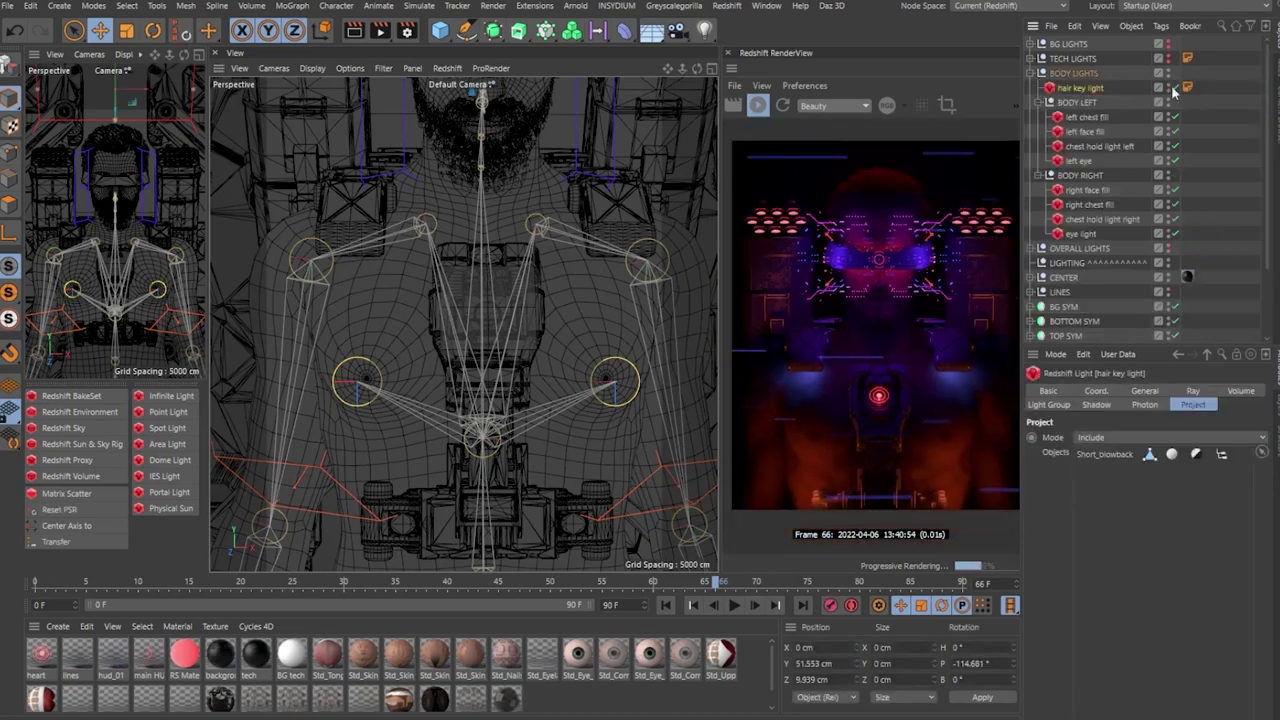
# - Examine the hair key light's placement above the head from front and side, and its effect on the rendered hair
pyautogui.click(584, 277)
pyautogui.keyDown('alt'); pyautogui.moveTo(537, 254); pyautogui.dragTo(450, 280, button='right'); pyautogui.keyUp('alt')
pyautogui.keyDown('alt'); pyautogui.moveTo(502, 168); pyautogui.dragTo(464, 325, button='middle'); pyautogui.keyUp('alt')
pyautogui.keyDown('alt'); pyautogui.moveTo(464, 325); pyautogui.dragTo(502, 340, button='right'); pyautogui.keyUp('alt')
pyautogui.scroll(-2, 502, 340)
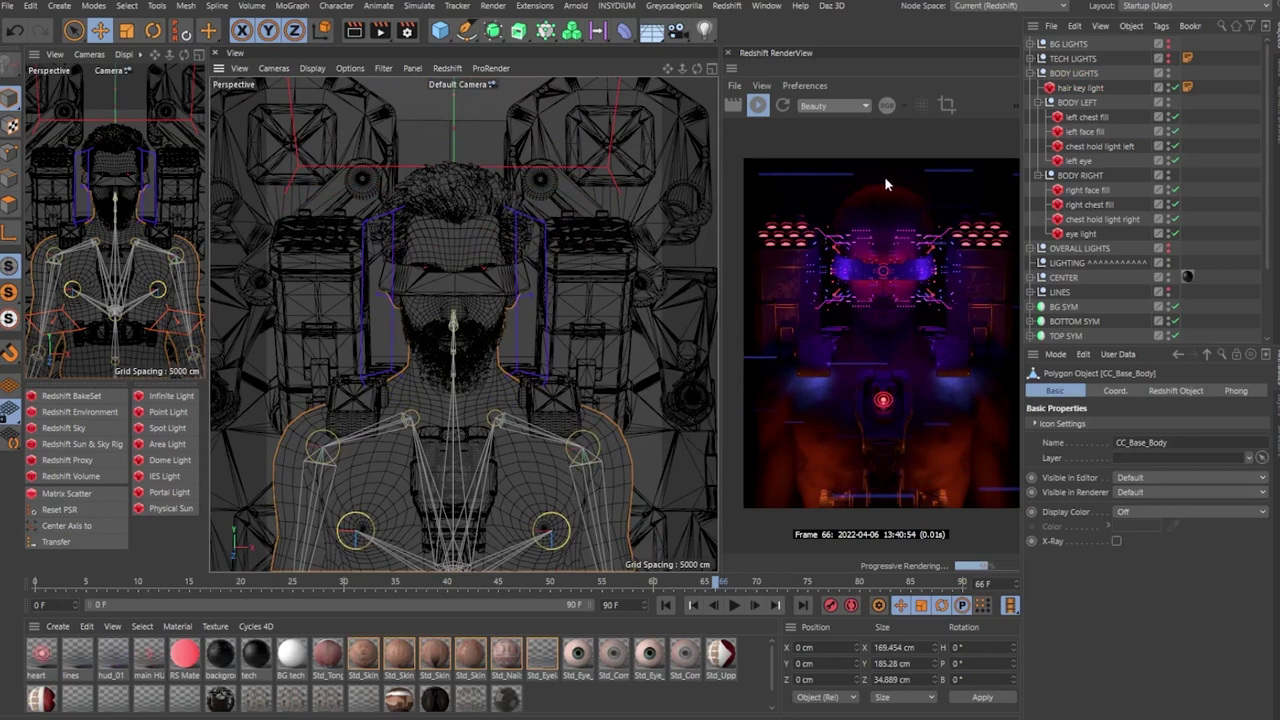
pyautogui.click(1089, 89)
pyautogui.keyDown('alt'); pyautogui.moveTo(449, 257); pyautogui.dragTo(550, 262); pyautogui.keyUp('alt')
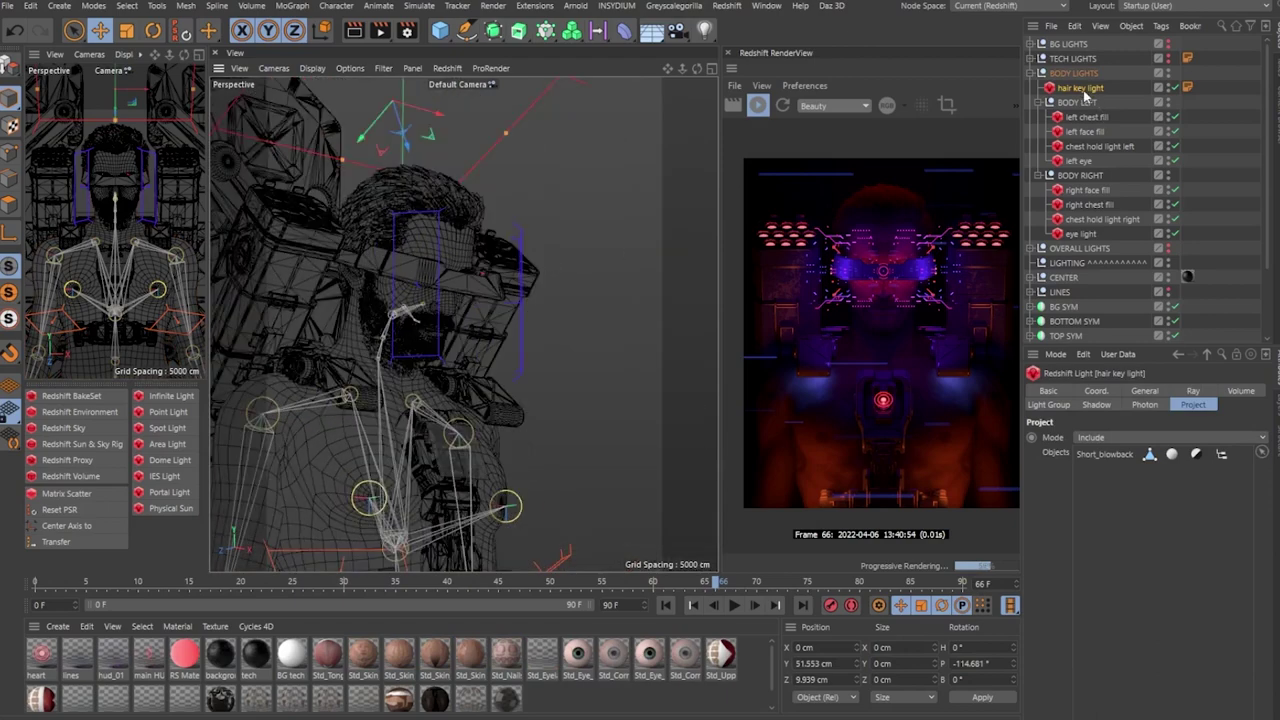
pyautogui.keyDown('alt'); pyautogui.moveTo(431, 237); pyautogui.dragTo(586, 358); pyautogui.keyUp('alt')
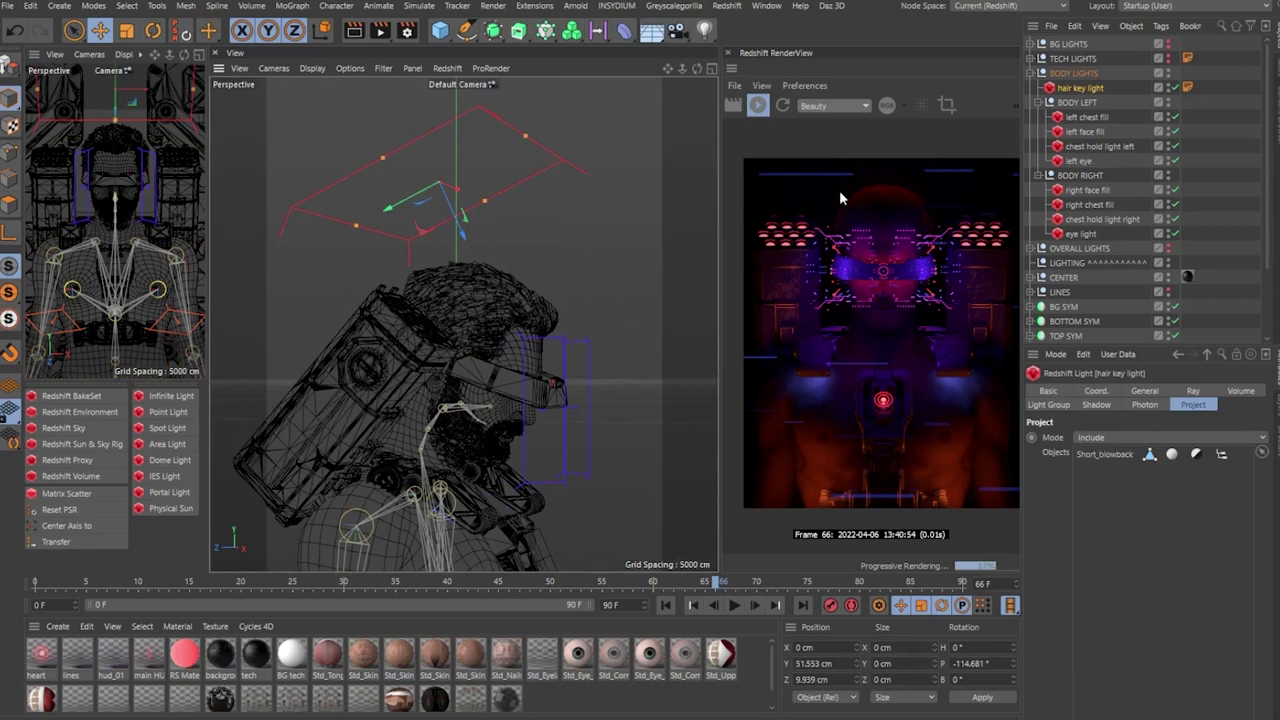
pyautogui.scroll(2, 839, 190)
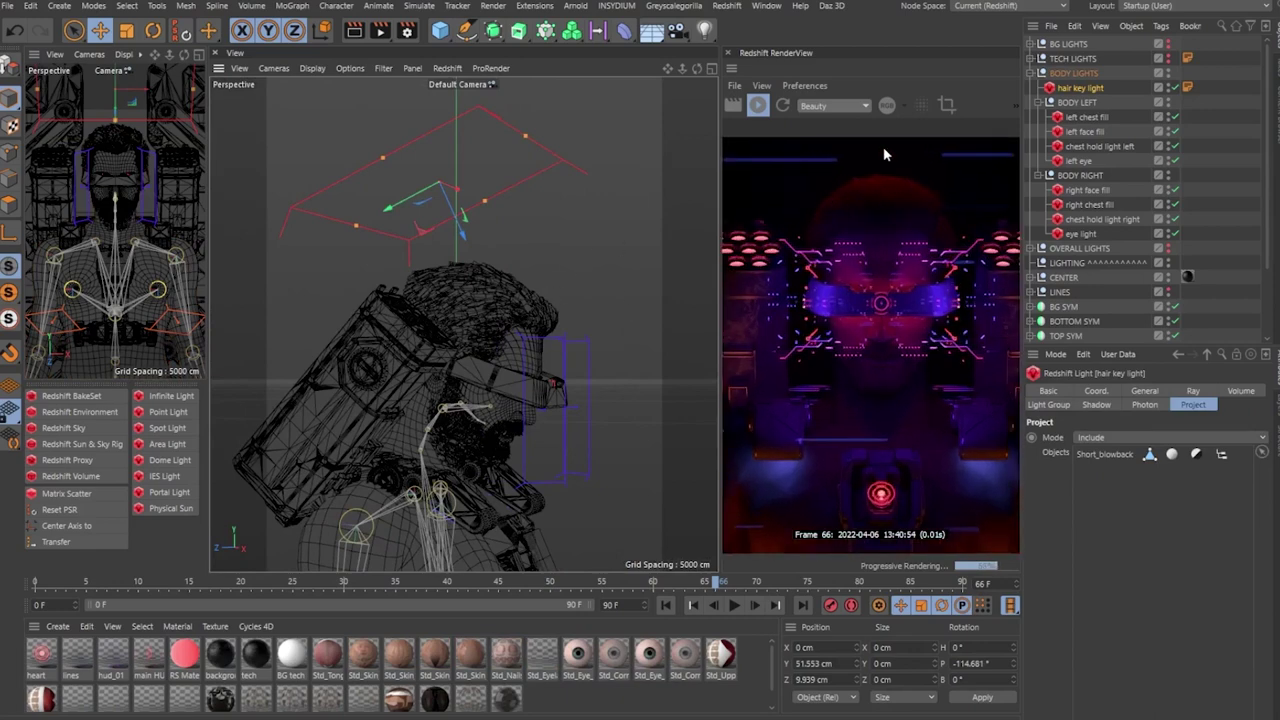
# - Show the BG LIGHTS group alongside the body lights and check the hair against the lit background in the render
pyautogui.click(1170, 47)
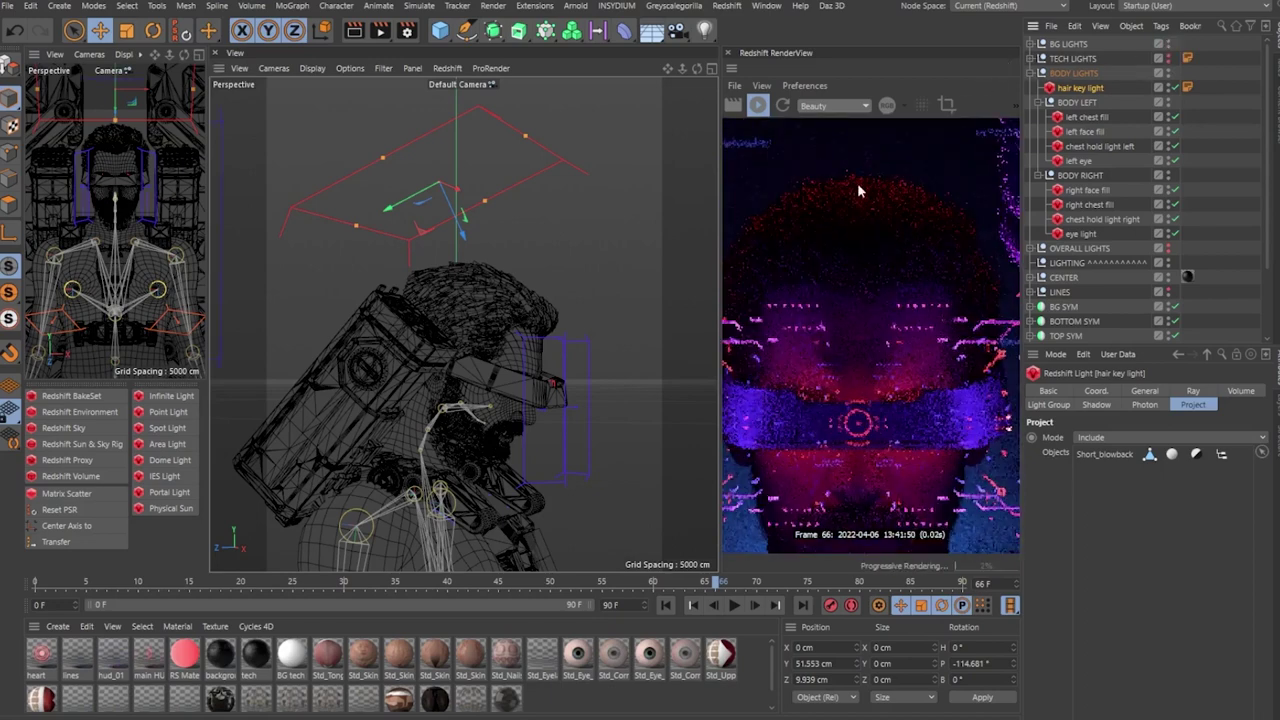
pyautogui.scroll(-2, 903, 186)
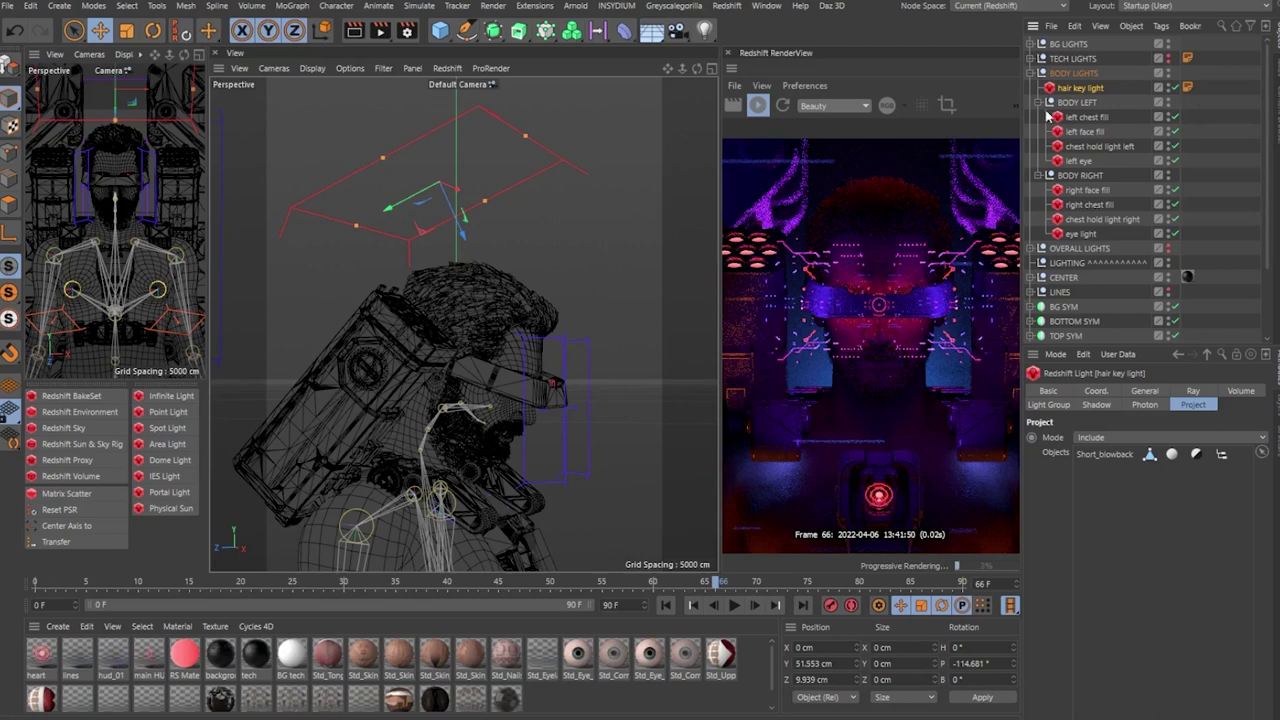
pyautogui.click(1168, 91)
# - Try project mode Exclude for Short_blowback on the hair key light, and restore the mode to Include
pyautogui.click(1088, 437)
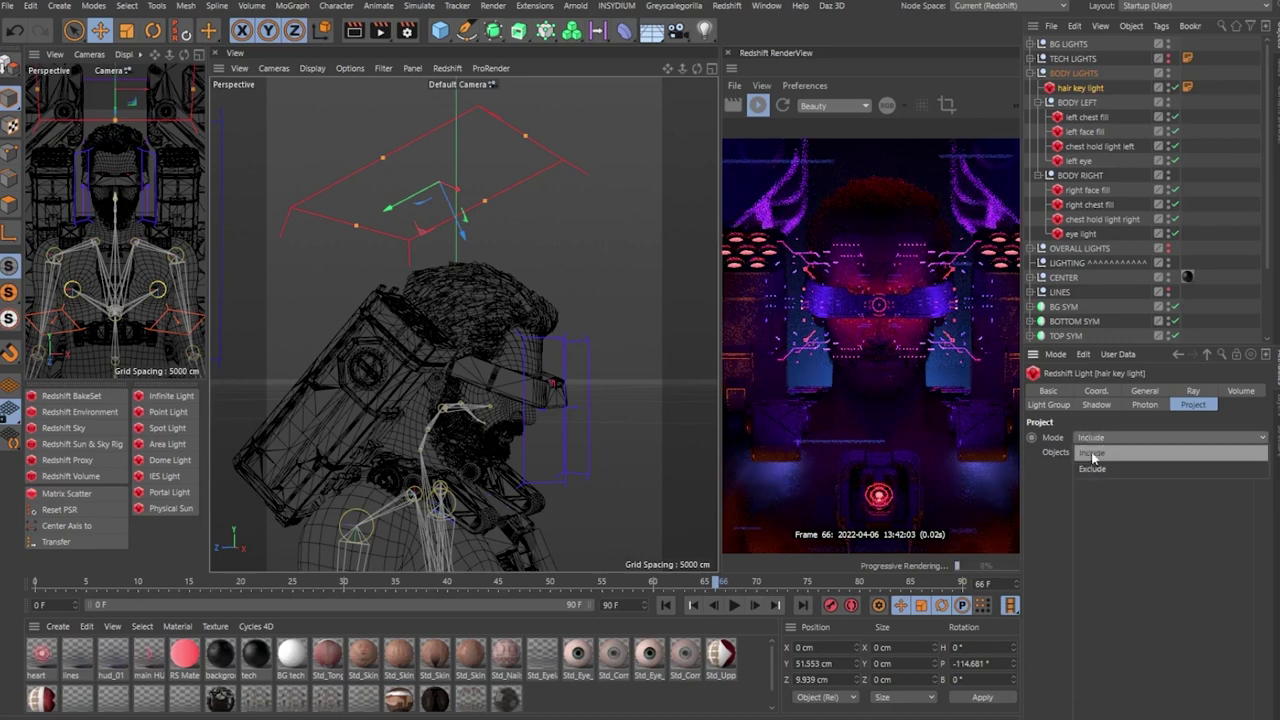
pyautogui.click(1098, 468)
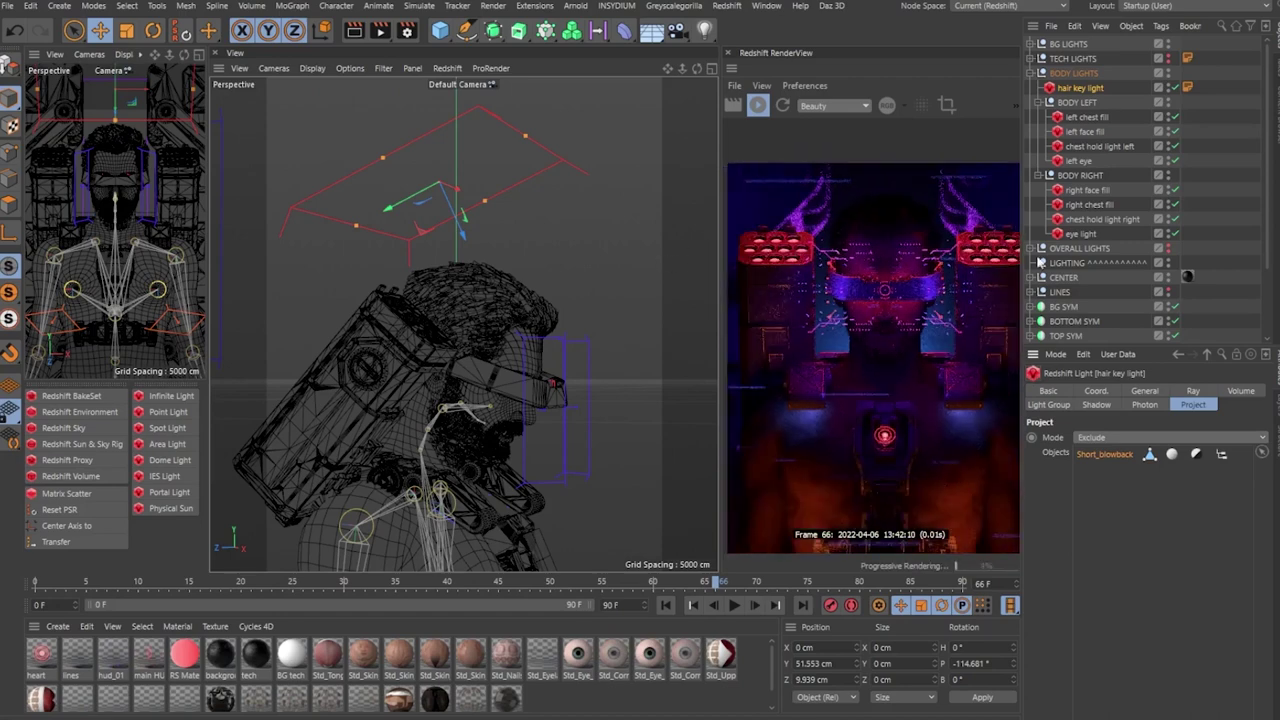
pyautogui.click(1117, 437)
pyautogui.click(1115, 453)
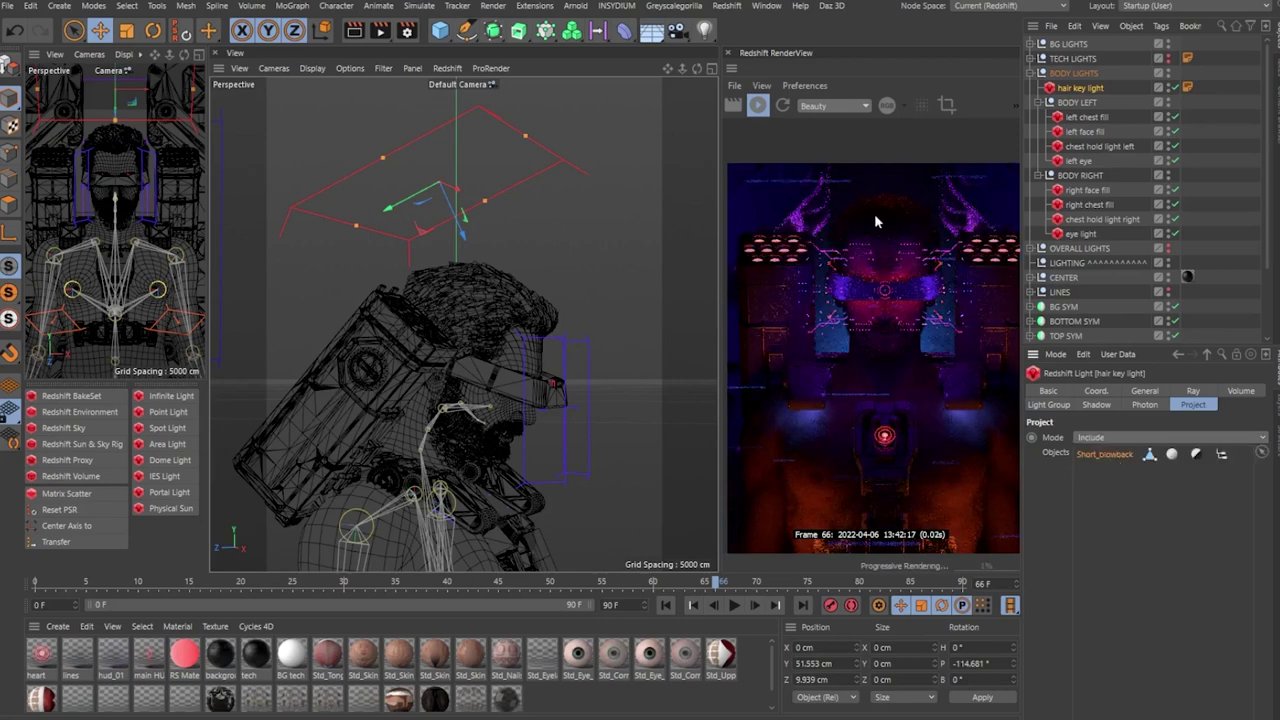
# - Deselect the hair key light, collapse the BODY LIGHTS group, and review the combined background and body lighting in the render
pyautogui.click(626, 257)
pyautogui.keyDown('alt'); pyautogui.moveTo(626, 257); pyautogui.dragTo(570, 335); pyautogui.keyUp('alt')
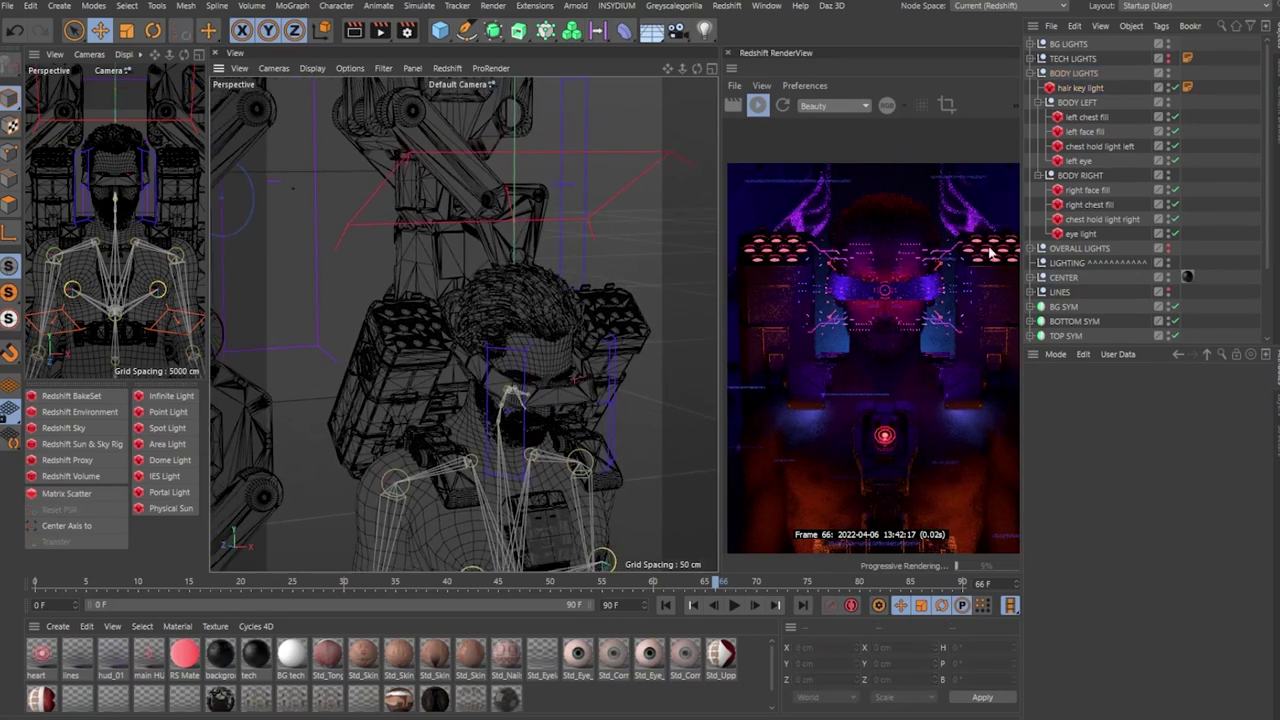
pyautogui.click(1030, 73)
pyautogui.scroll(-1, 855, 302)
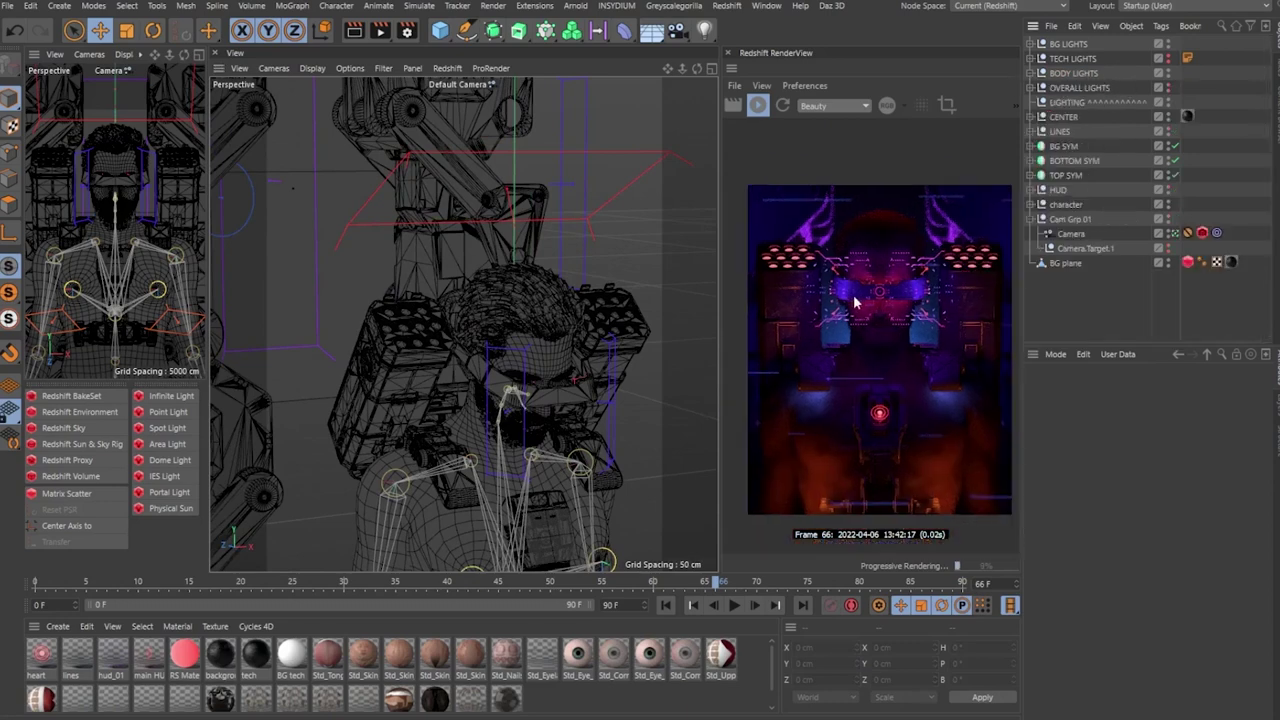
pyautogui.scroll(2, 900, 408)
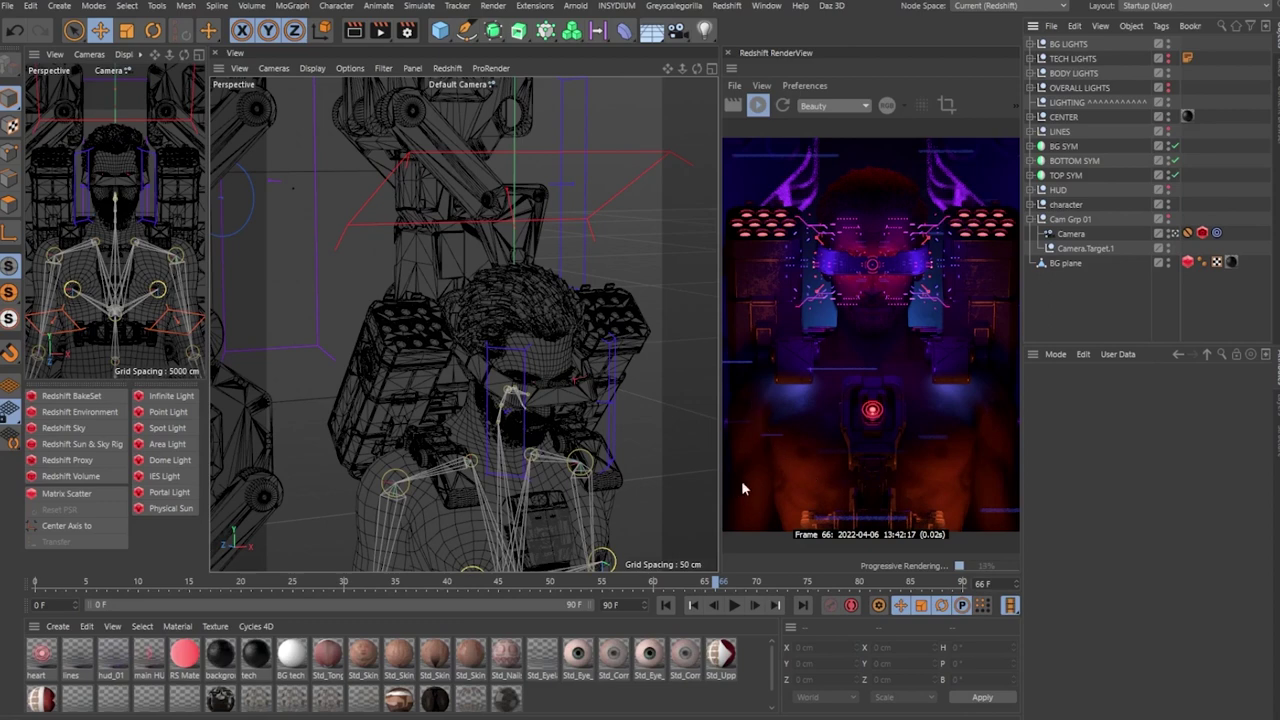
pyautogui.scroll(-2, 900, 430)
# - Consult the lighting breakdown image again, and isolate TECH LIGHTS by hiding the BG LIGHTS and BODY LIGHTS groups
pyautogui.moveTo(1279, 93); pyautogui.dragTo(575, 93)
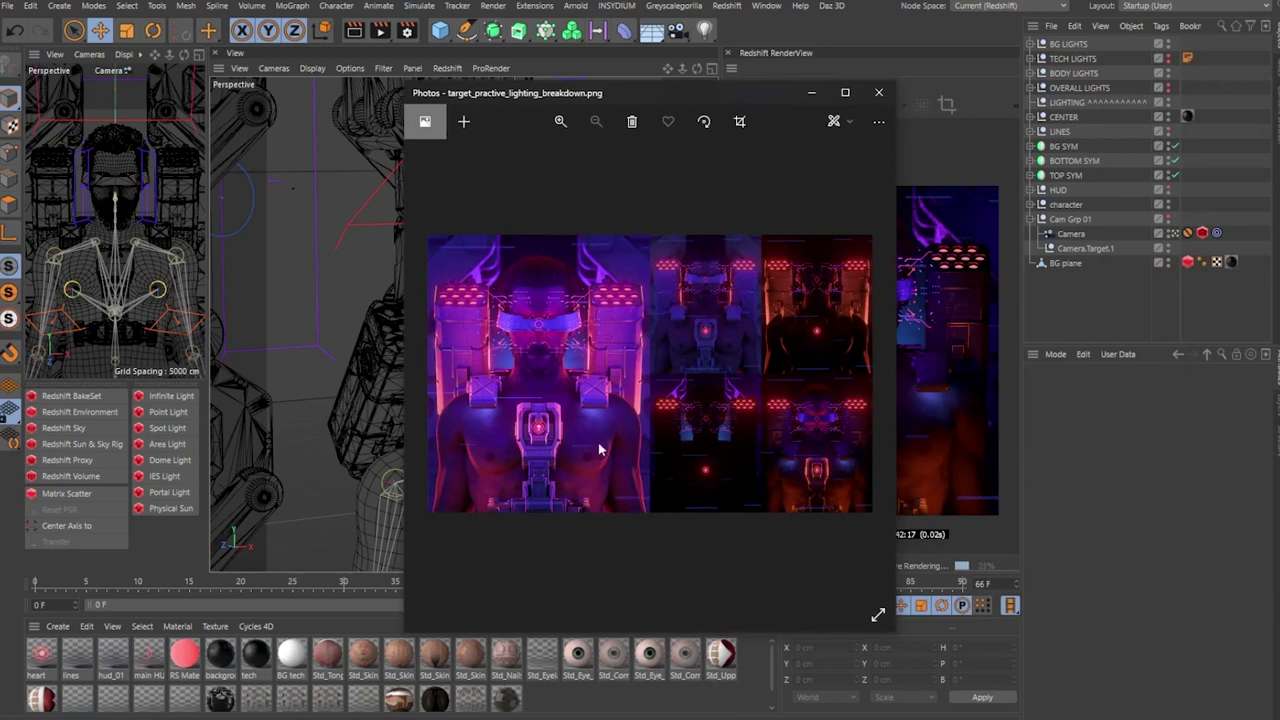
pyautogui.moveTo(762, 98); pyautogui.dragTo(1279, 84)
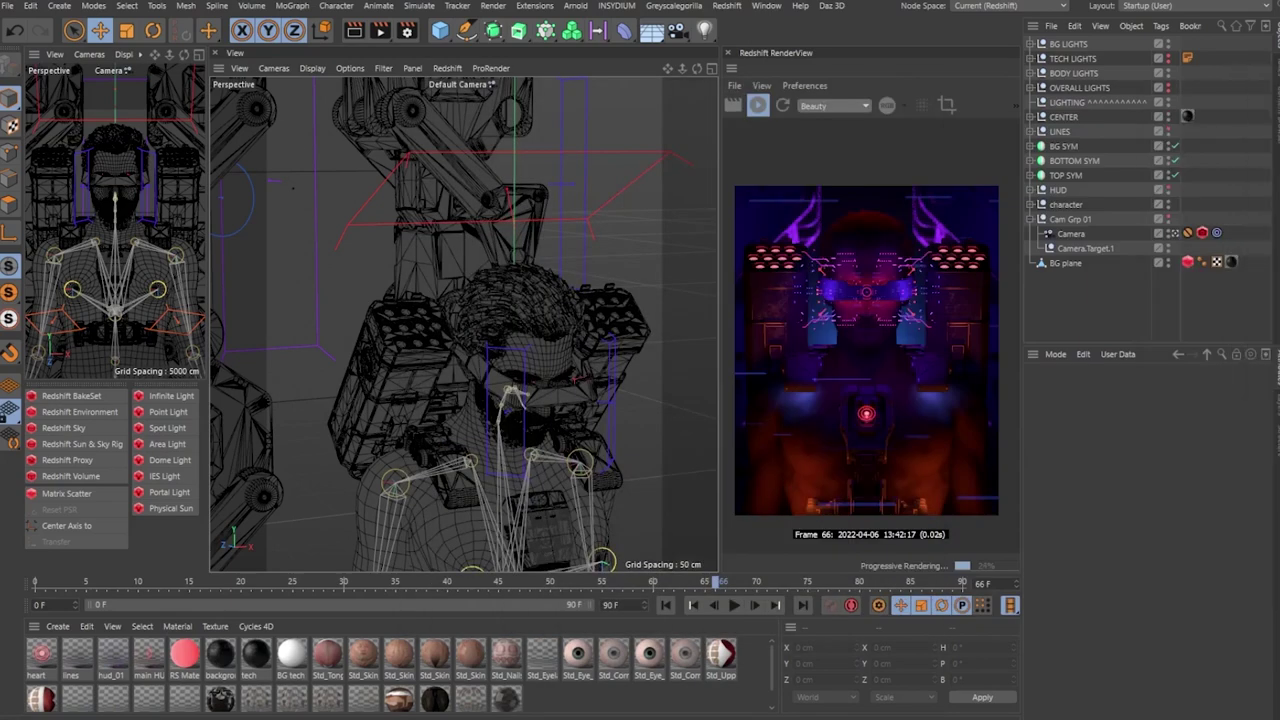
pyautogui.click(1168, 75)
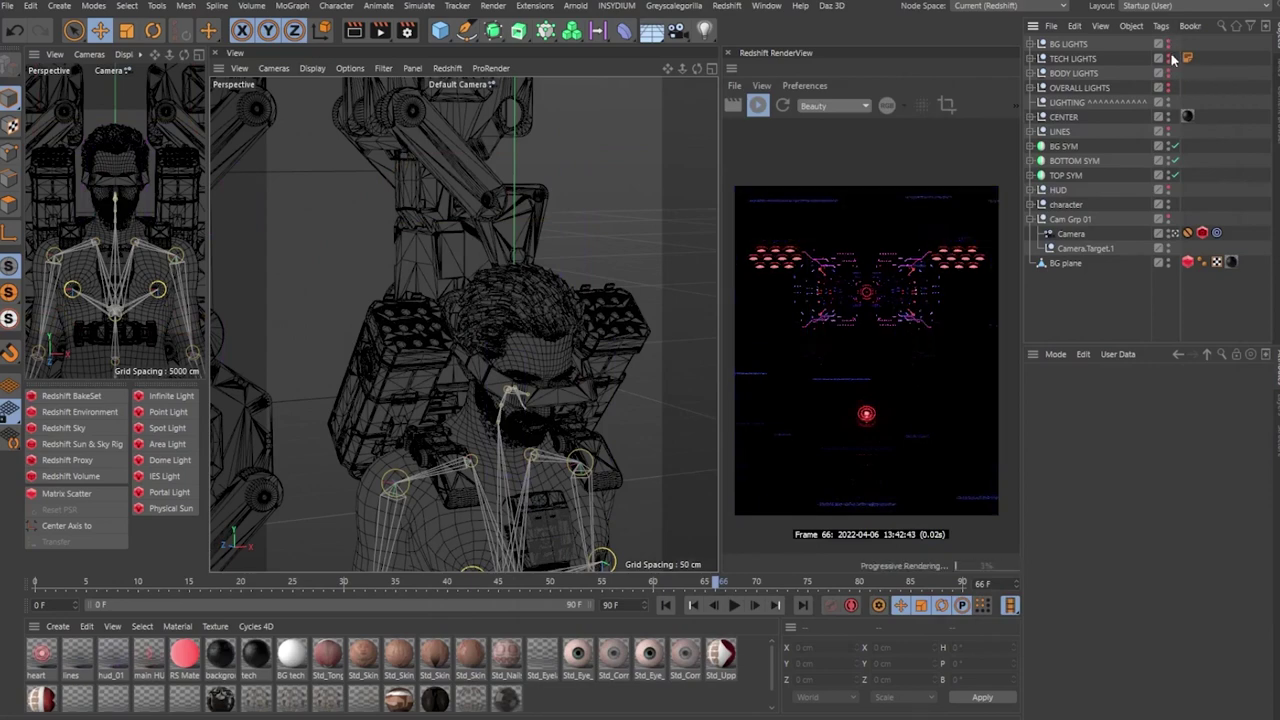
pyautogui.click(1167, 57)
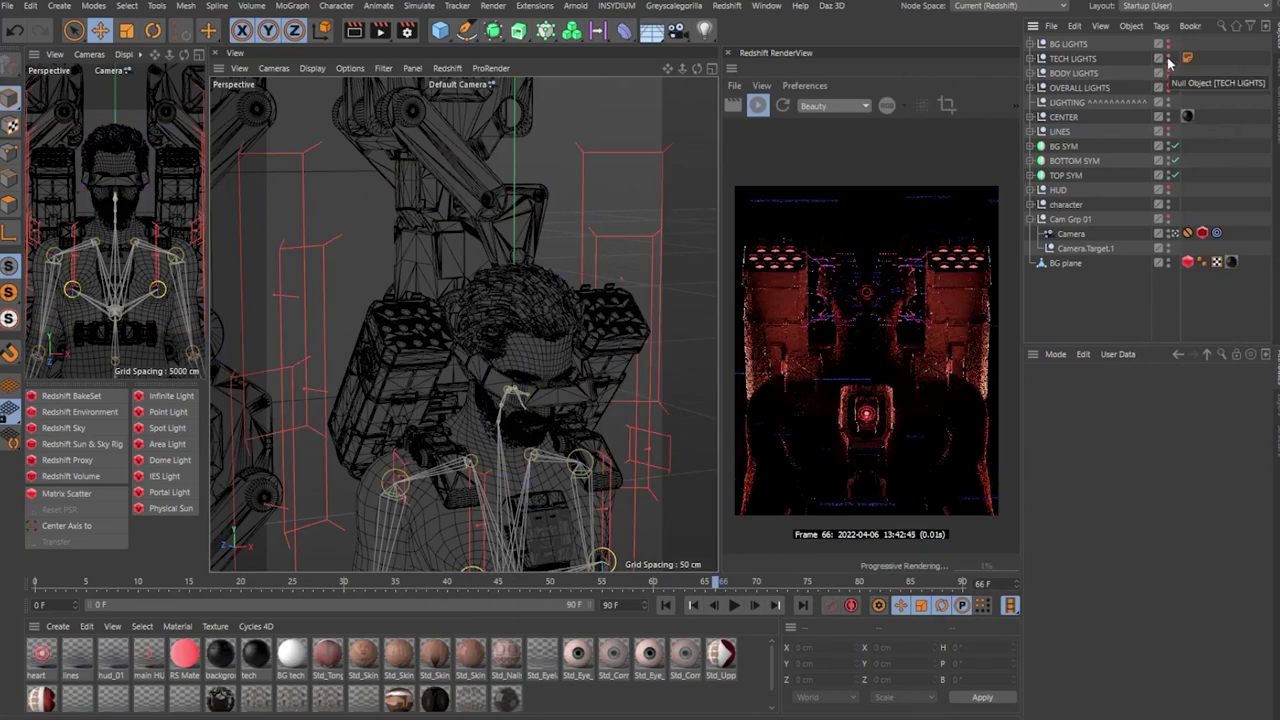
# - Expand the TECH LIGHTS group and examine the rim lights around the shoulder tech and chest
pyautogui.keyDown('alt'); pyautogui.moveTo(569, 449); pyautogui.dragTo(506, 352); pyautogui.keyUp('alt')
pyautogui.click(1030, 58)
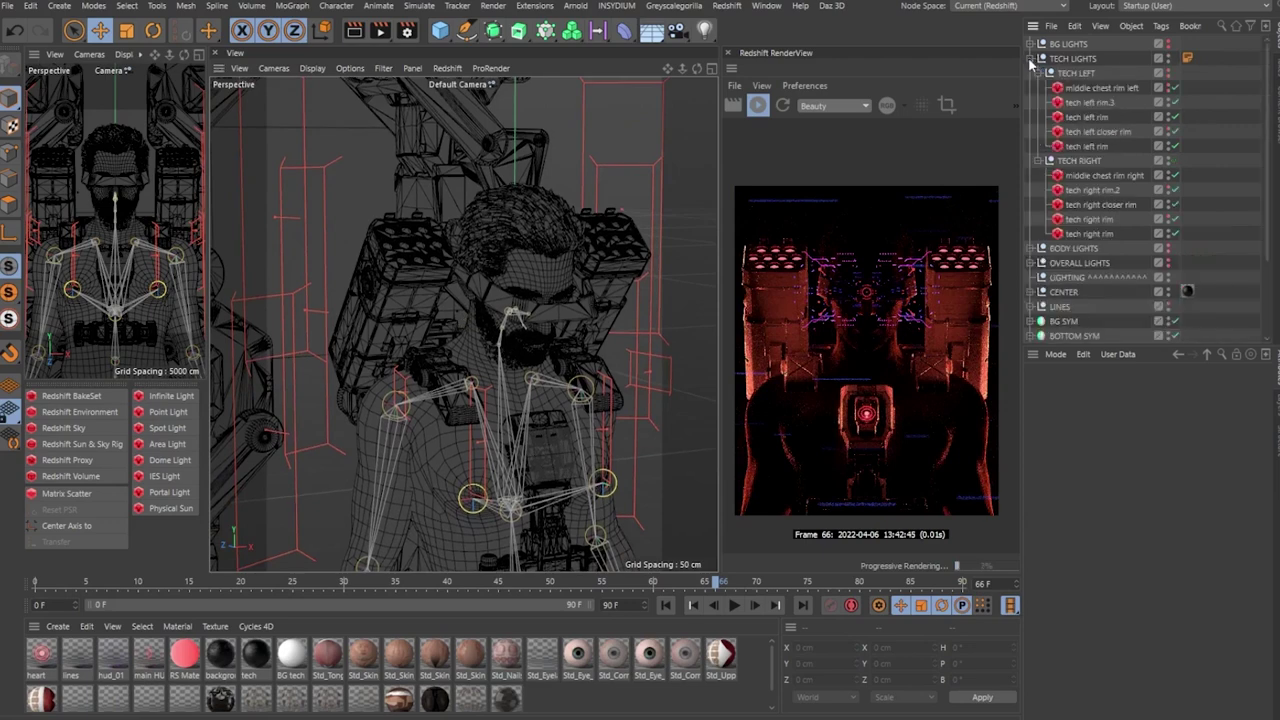
pyautogui.scroll(1, 892, 418)
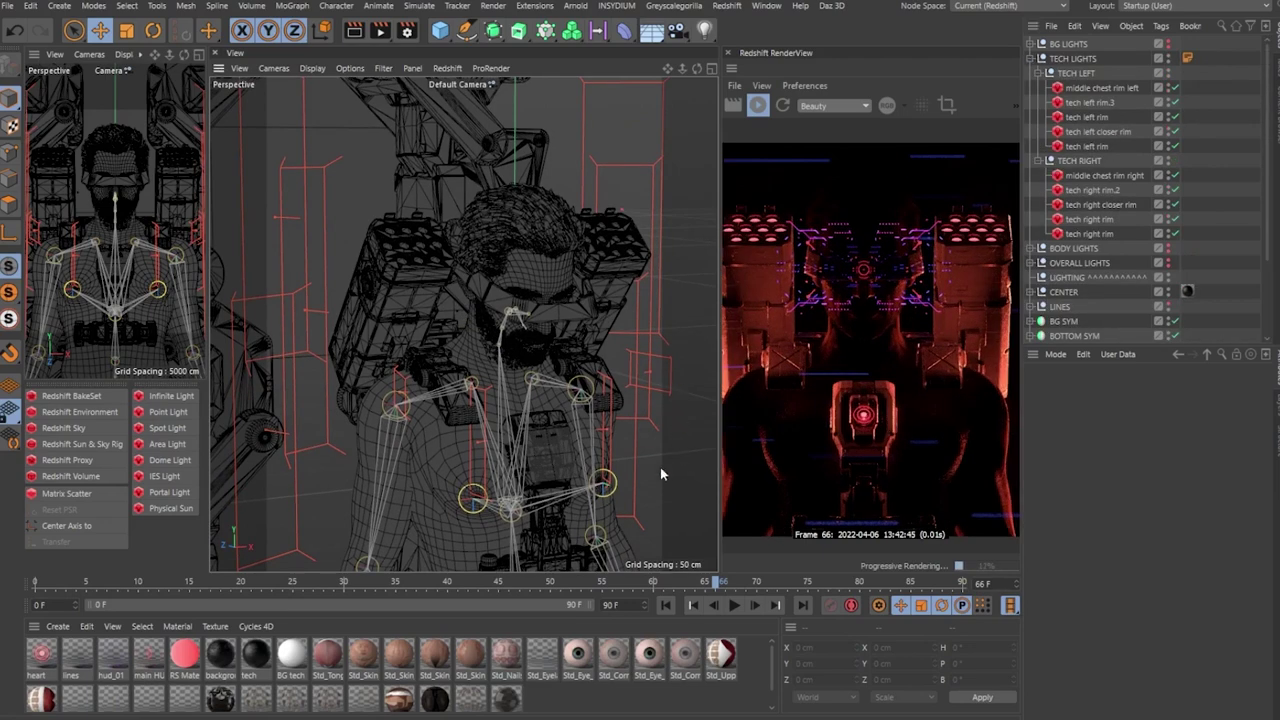
pyautogui.keyDown('alt'); pyautogui.moveTo(619, 412); pyautogui.dragTo(594, 281, button='middle'); pyautogui.keyUp('alt')
pyautogui.keyDown('alt'); pyautogui.moveTo(581, 314); pyautogui.dragTo(472, 326); pyautogui.keyUp('alt')
pyautogui.keyDown('alt'); pyautogui.moveTo(551, 284); pyautogui.dragTo(648, 238, button='right'); pyautogui.keyUp('alt')
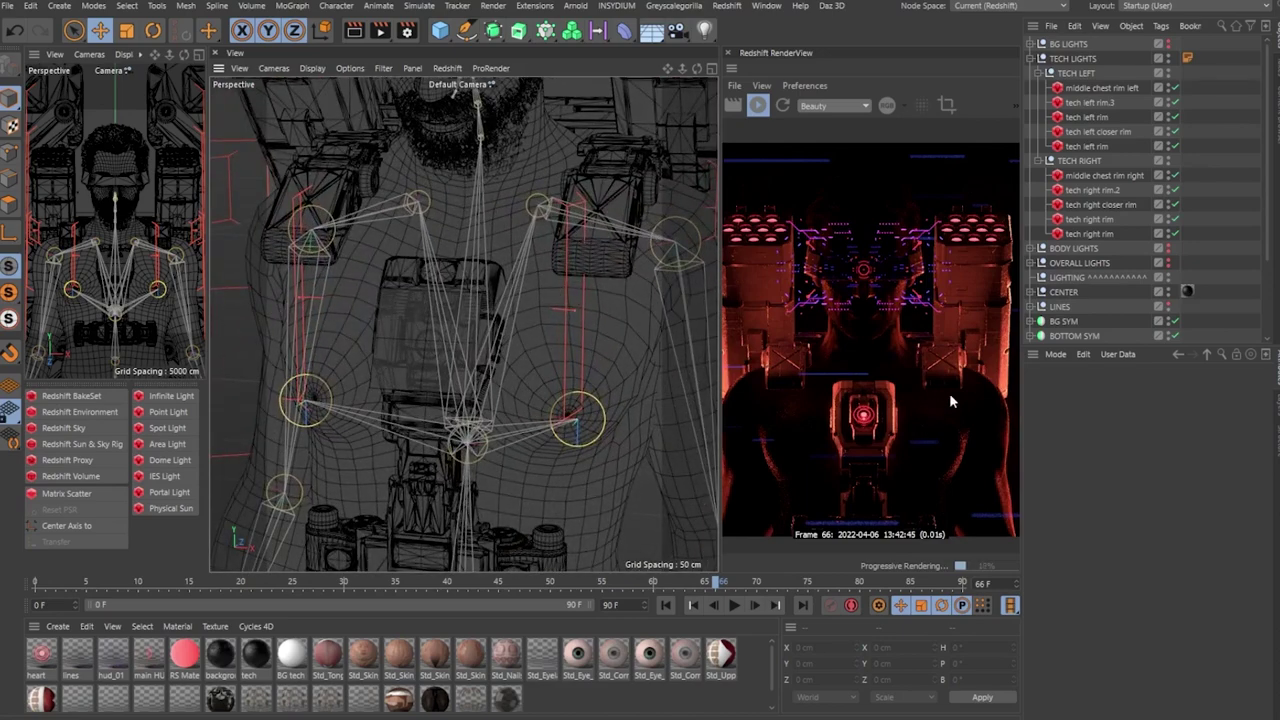
# - Inspect the isolated tech lighting on the chest core and shoulder gear in the render, close up and at full frame
pyautogui.scroll(3, 949, 393)
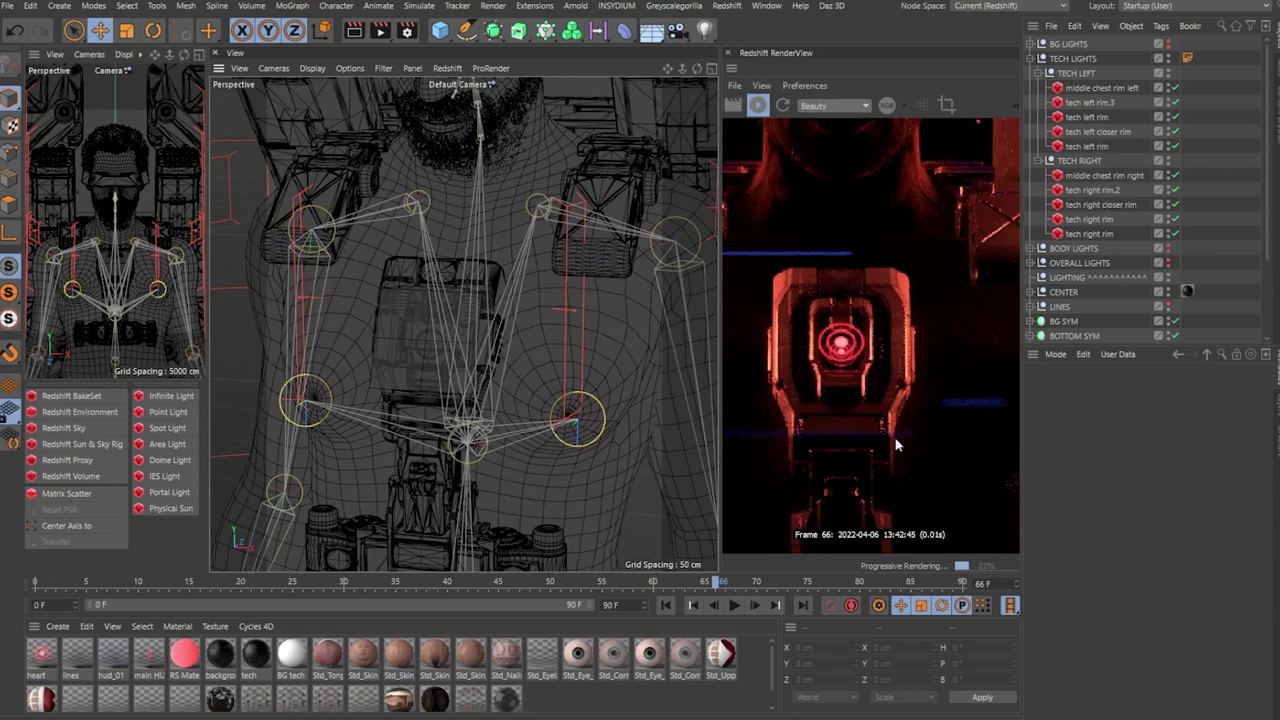
pyautogui.scroll(-3, 893, 398)
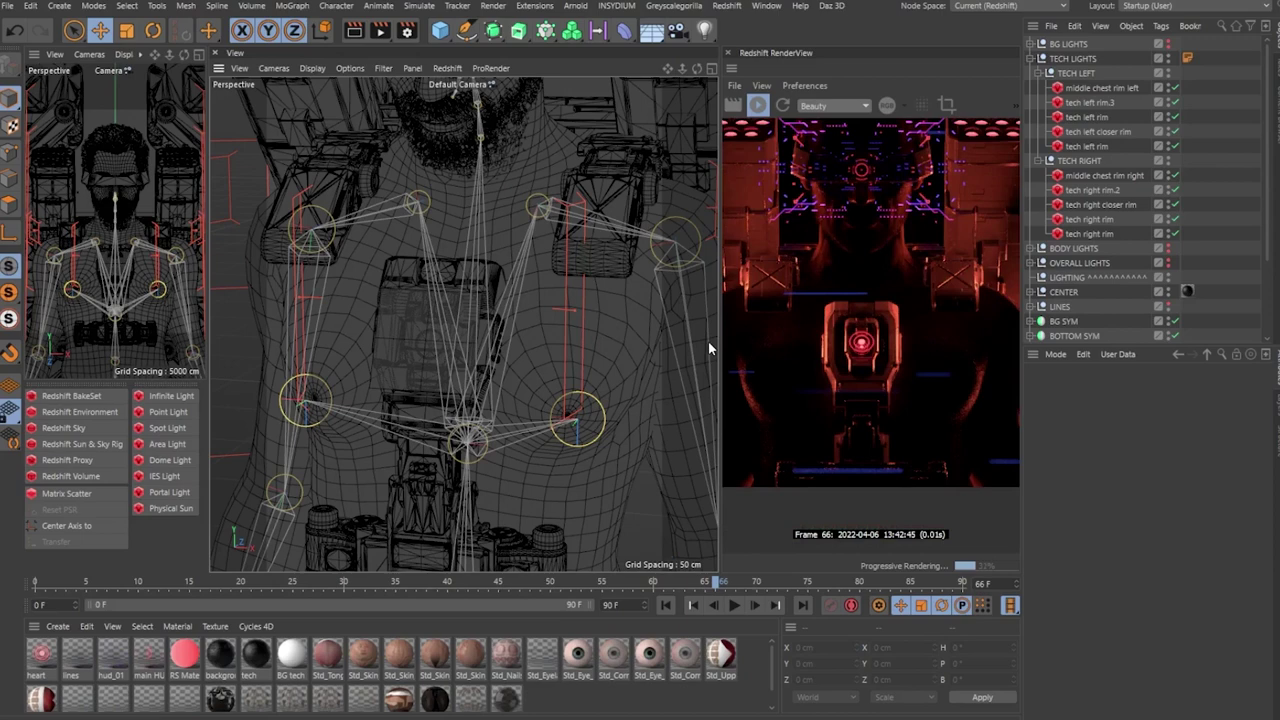
pyautogui.scroll(-3, 845, 313)
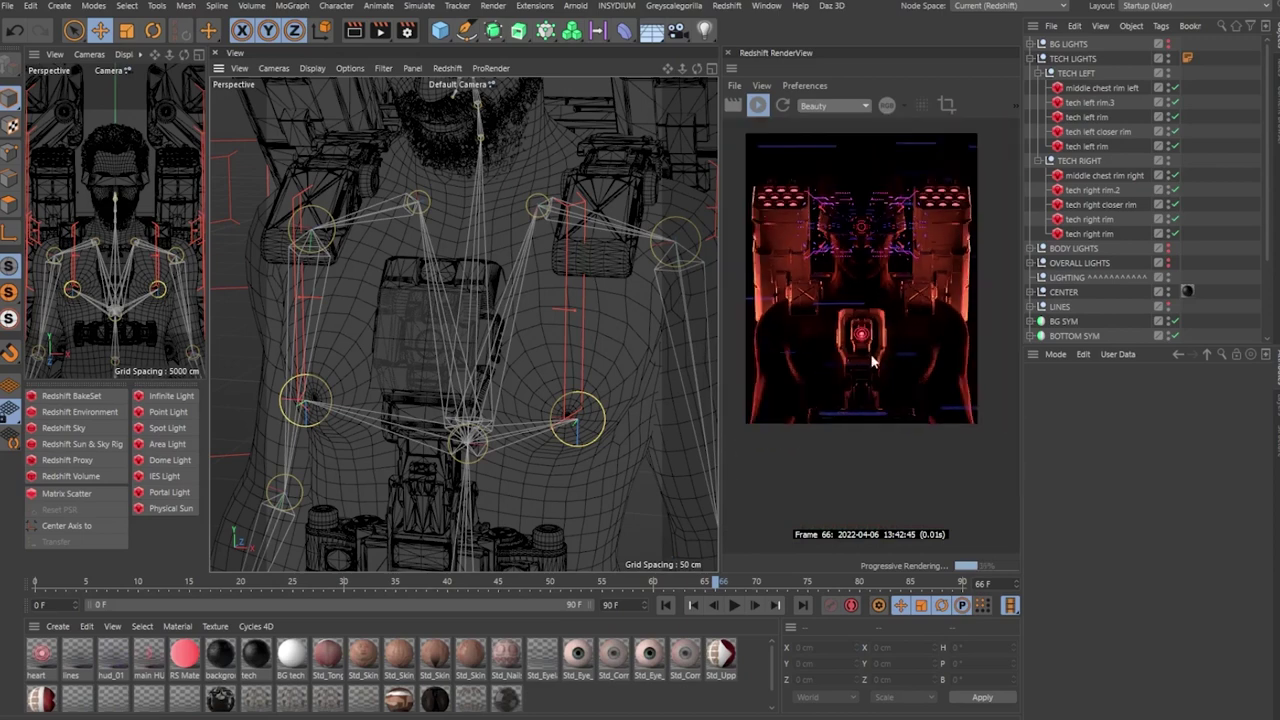
pyautogui.scroll(-1, 856, 288)
pyautogui.scroll(4, 852, 295)
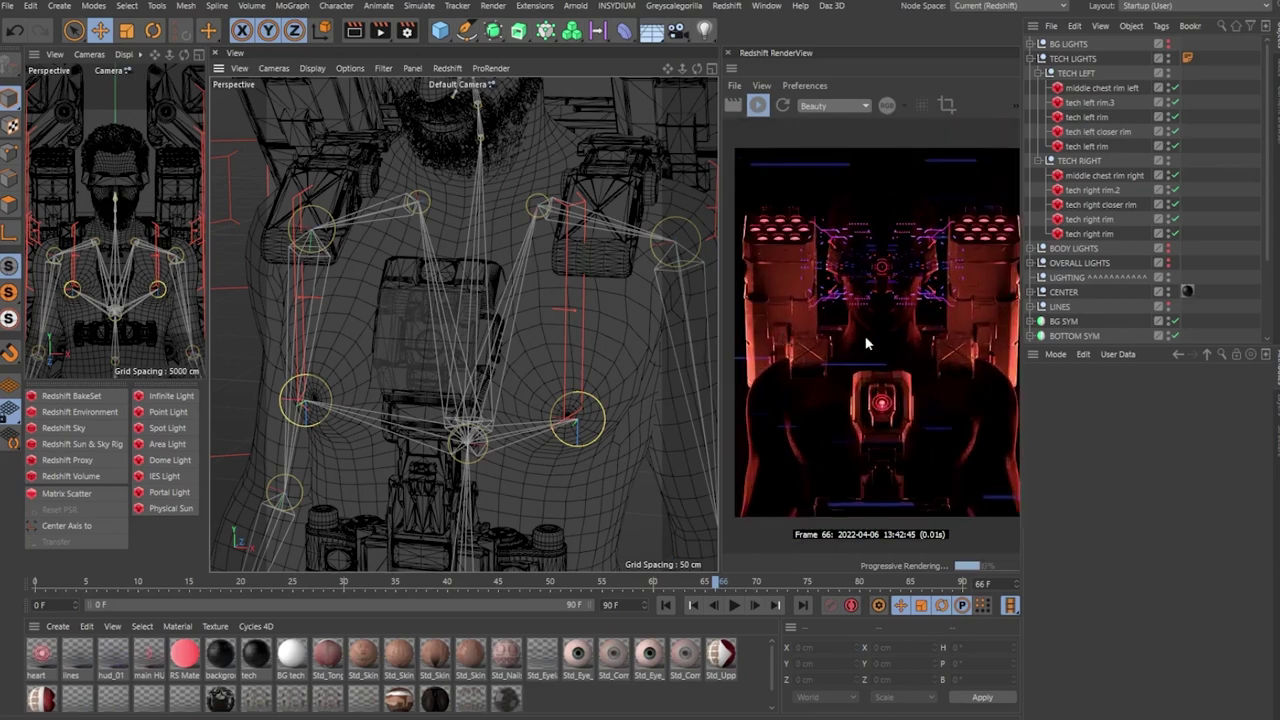
pyautogui.scroll(-1, 866, 343)
# - Compare with the reference image target_practive_lighting_breakdown.png in Photos, and put the image away
pyautogui.moveTo(1279, 86); pyautogui.dragTo(500, 77)
pyautogui.moveTo(886, 359); pyautogui.dragTo(1117, 361)
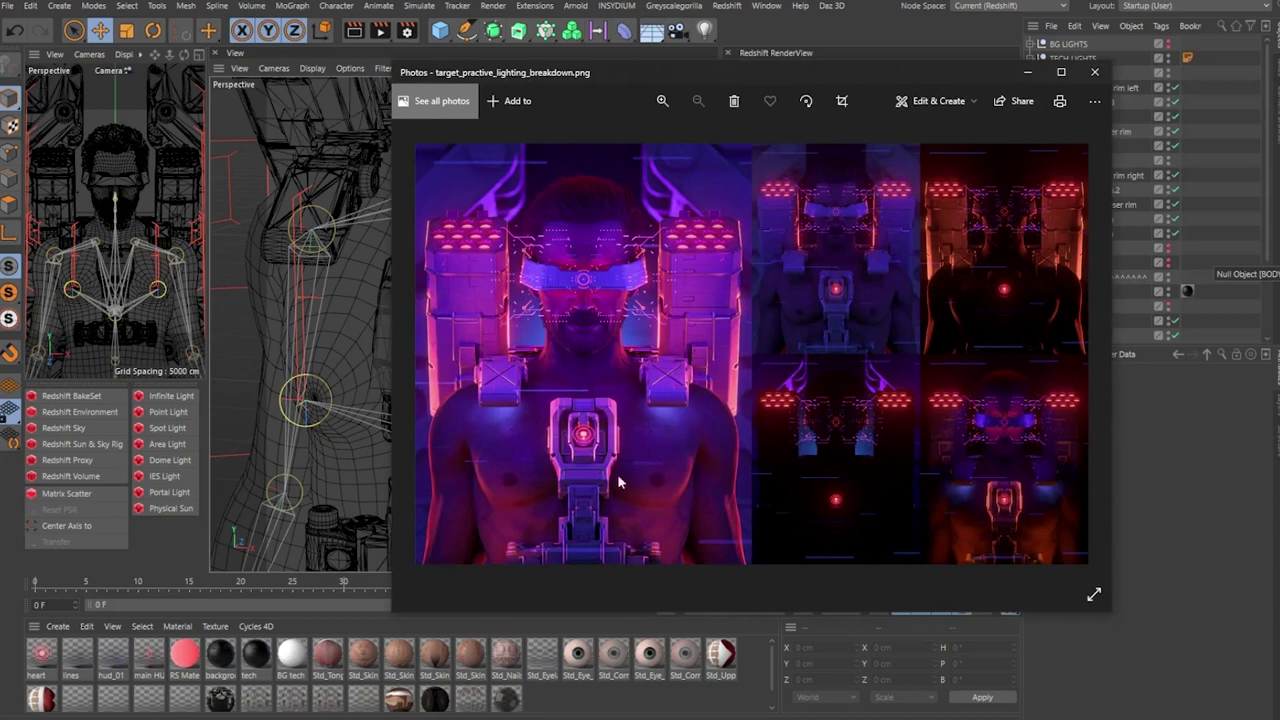
pyautogui.click(1030, 73)
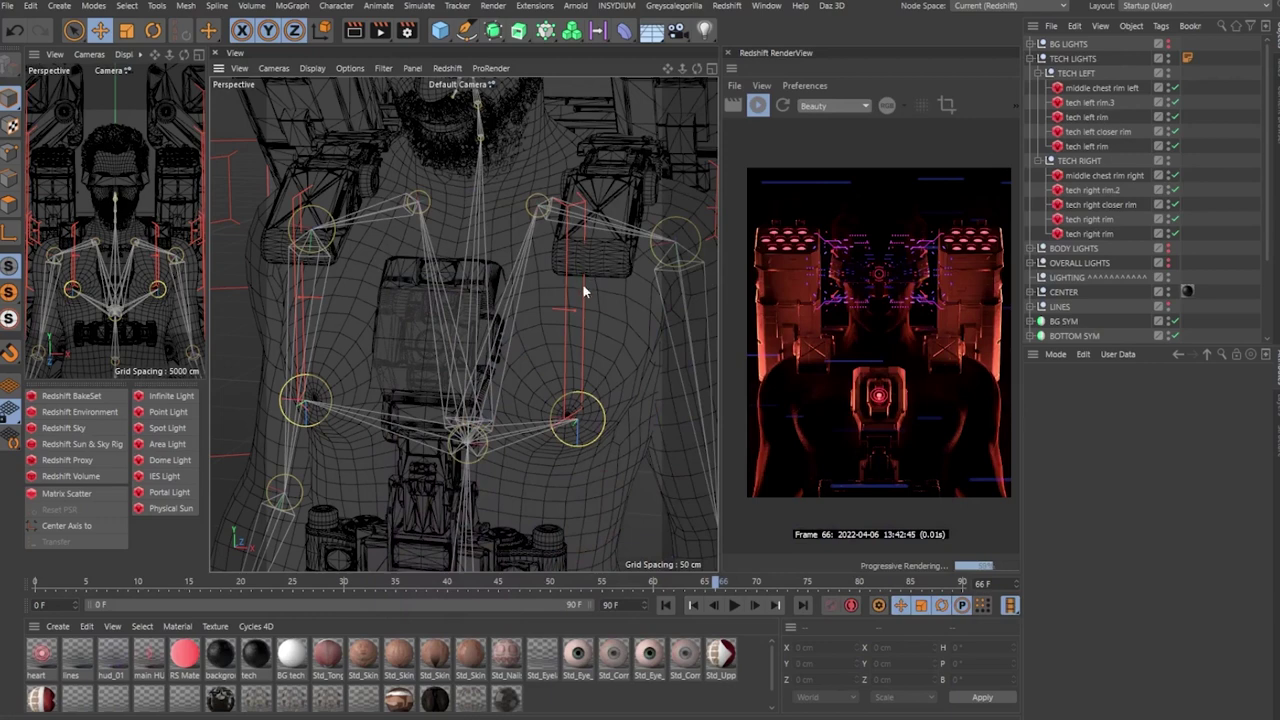
# - Select the middle chest rim right light, check its project include list, and examine where the chest and side rim lights sit around the character
pyautogui.click(574, 309)
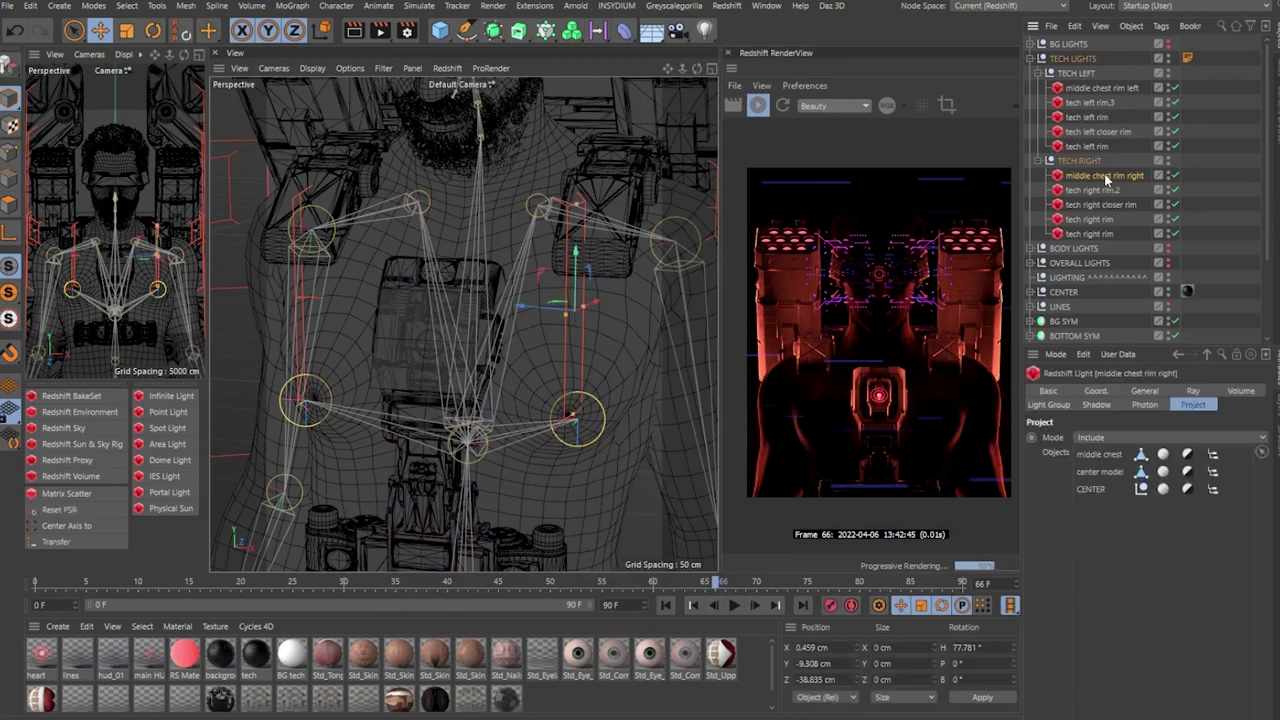
pyautogui.moveTo(1093, 533); pyautogui.dragTo(1108, 475)
pyautogui.scroll(-3, 510, 290)
pyautogui.keyDown('alt'); pyautogui.moveTo(488, 304); pyautogui.dragTo(526, 293); pyautogui.keyUp('alt')
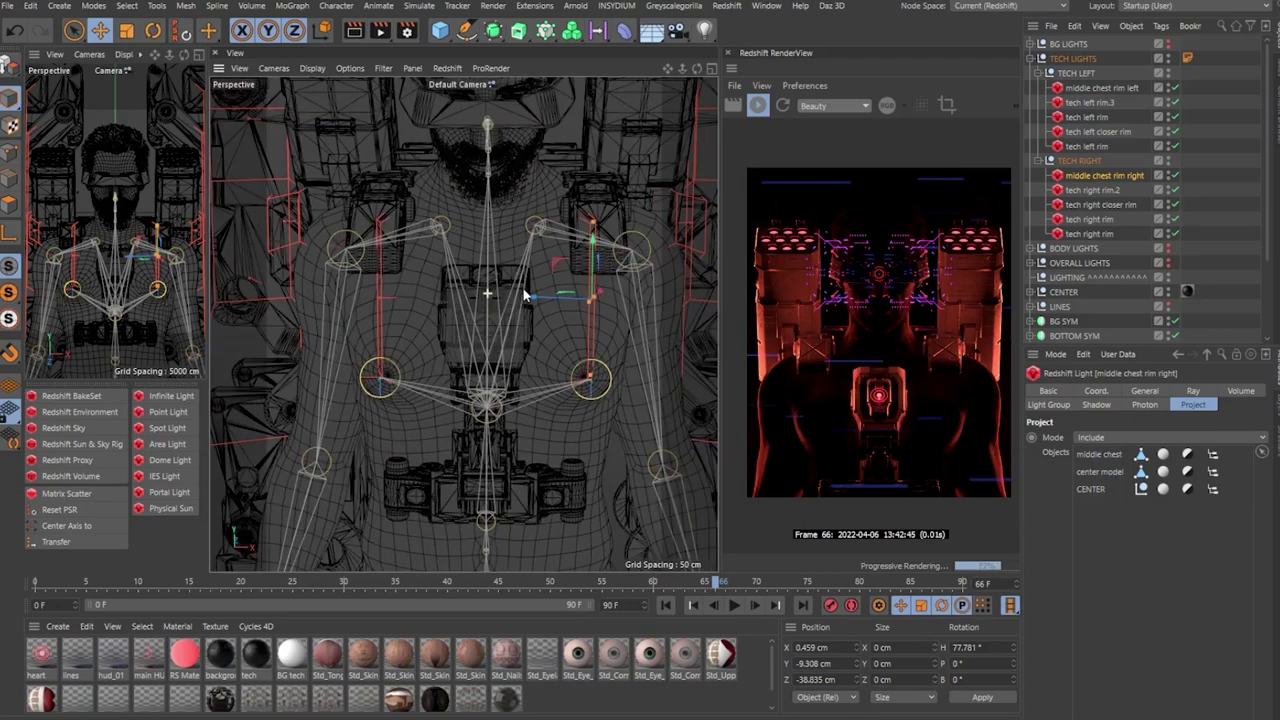
pyautogui.scroll(-1, 545, 297)
pyautogui.keyDown('alt'); pyautogui.moveTo(560, 300); pyautogui.dragTo(466, 322, button='middle'); pyautogui.keyUp('alt')
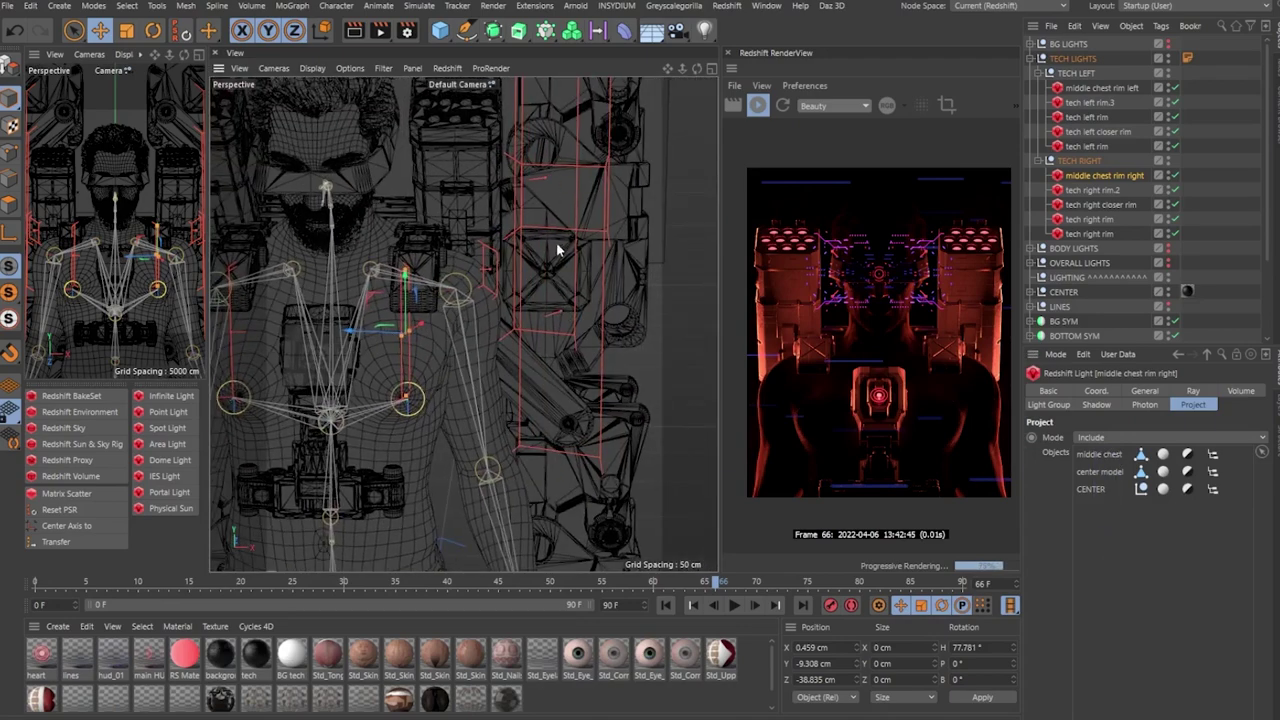
pyautogui.keyDown('alt'); pyautogui.moveTo(558, 249); pyautogui.dragTo(576, 243); pyautogui.keyUp('alt')
pyautogui.scroll(4, 978, 474)
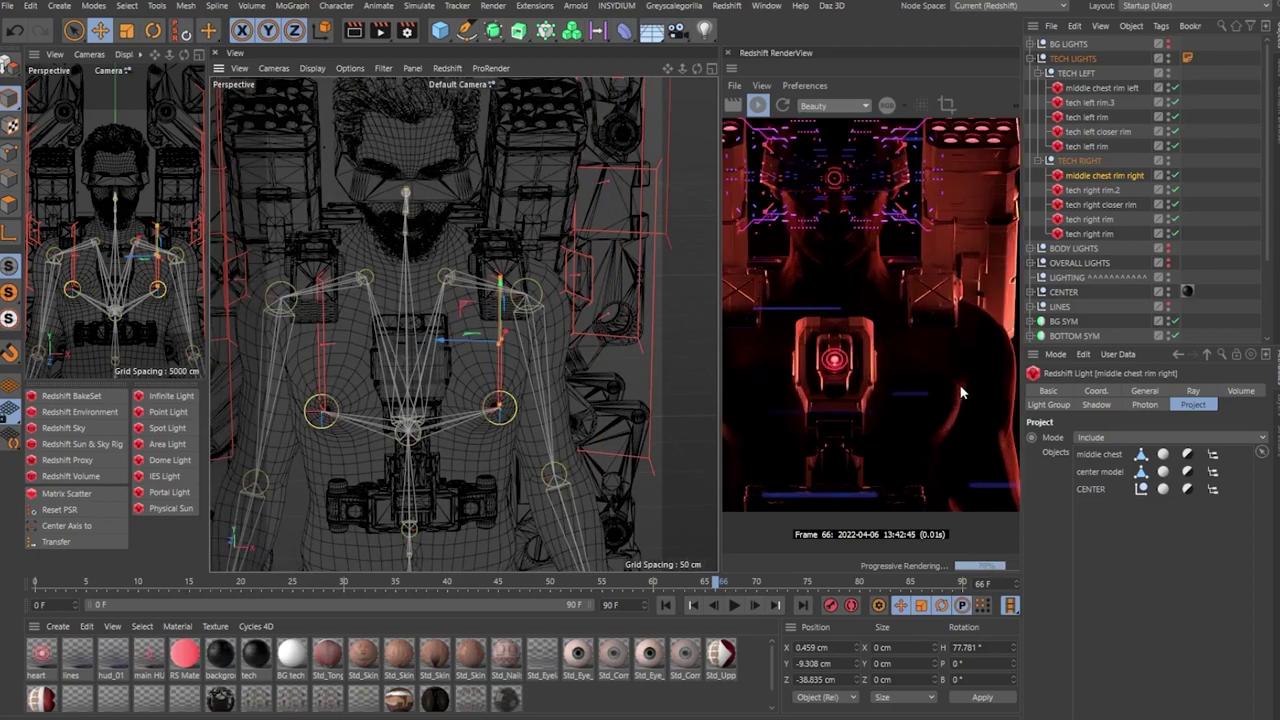
# - Collapse the TECH LIGHTS group, make the BODY LIGHTS group visible again, and review the combined render
pyautogui.click(1031, 58)
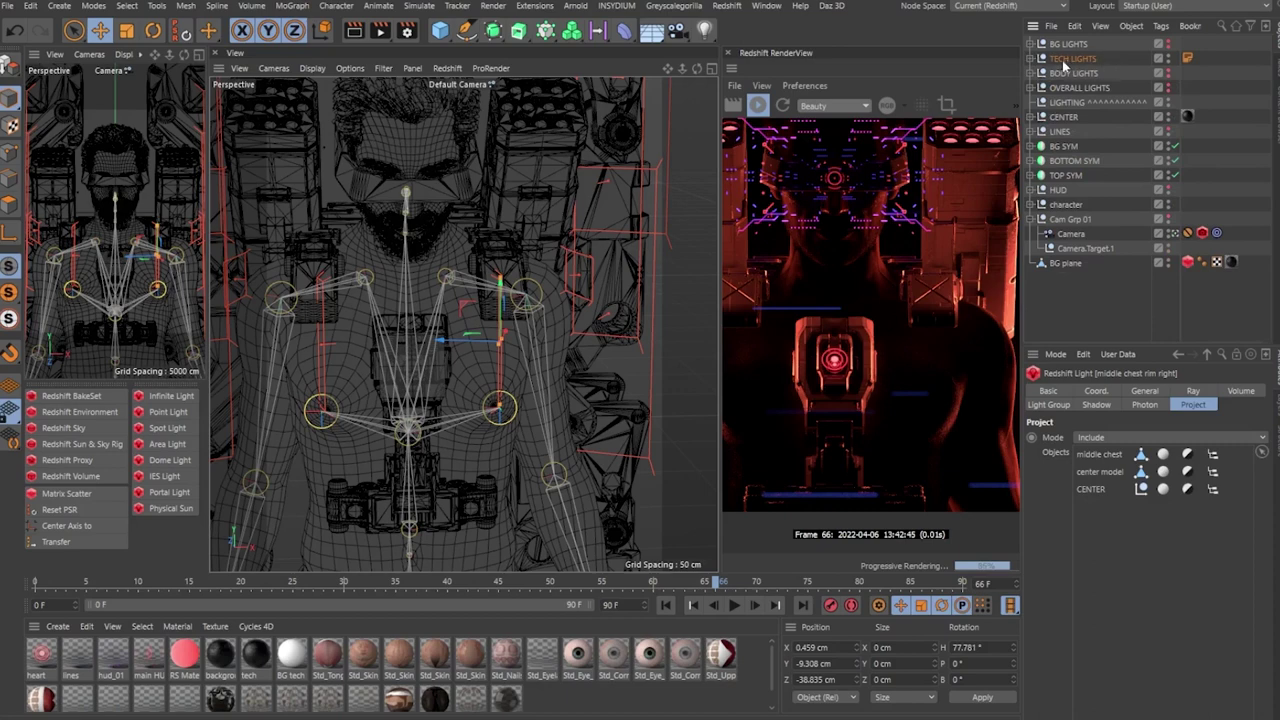
pyautogui.click(1166, 73)
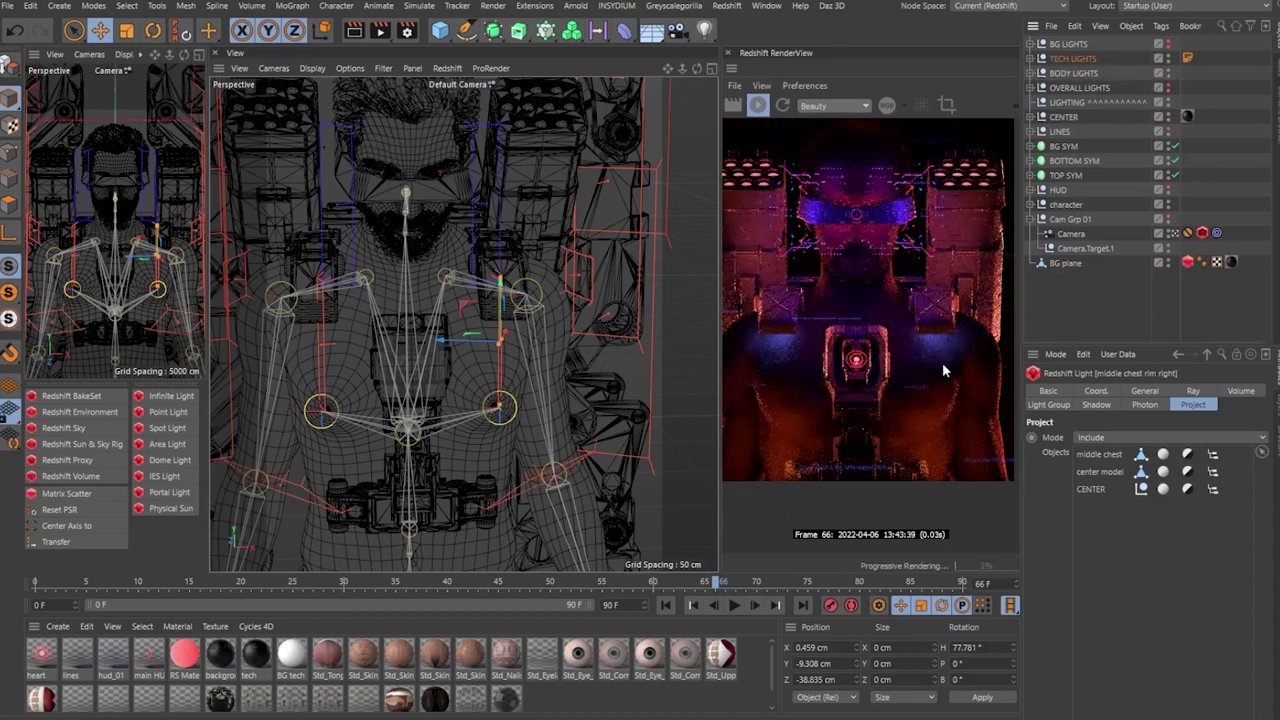
pyautogui.scroll(-2, 938, 405)
pyautogui.scroll(1, 945, 406)
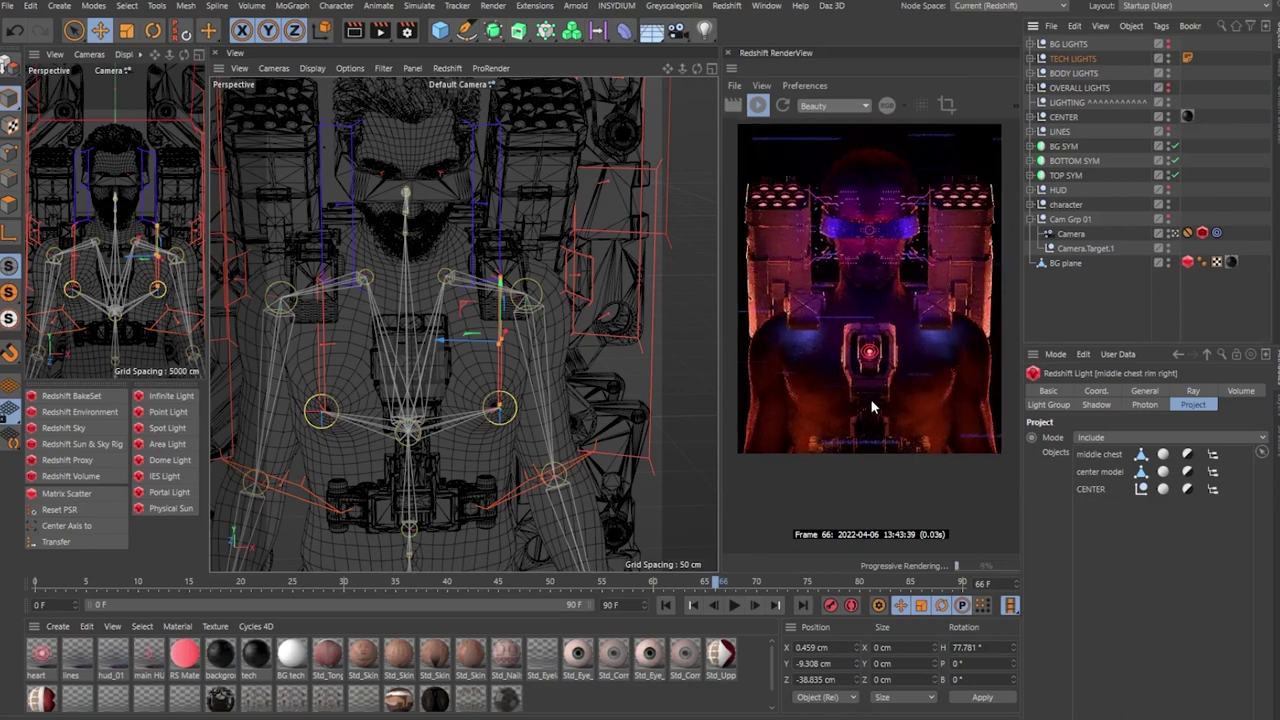
# - Turn the OVERALL LIGHTS group back on and review its fill over the body and tech lighting
pyautogui.click(1078, 88)
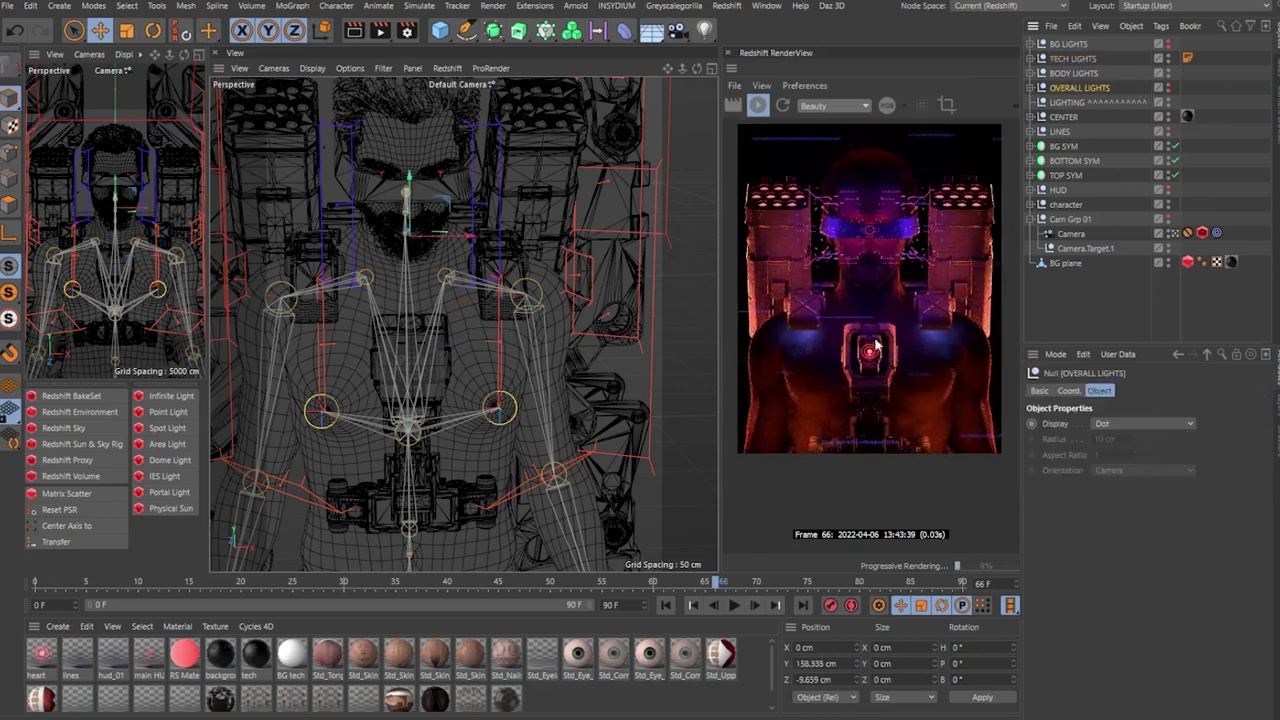
pyautogui.scroll(-1, 920, 409)
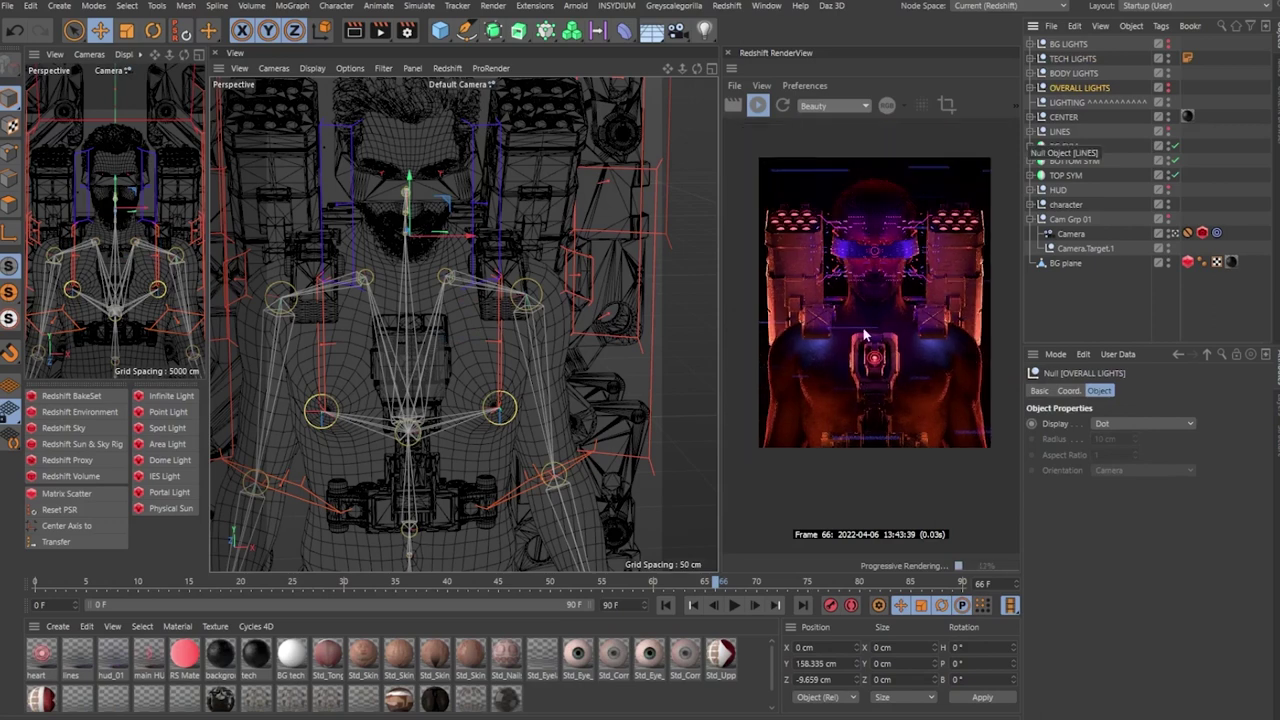
pyautogui.scroll(2, 864, 329)
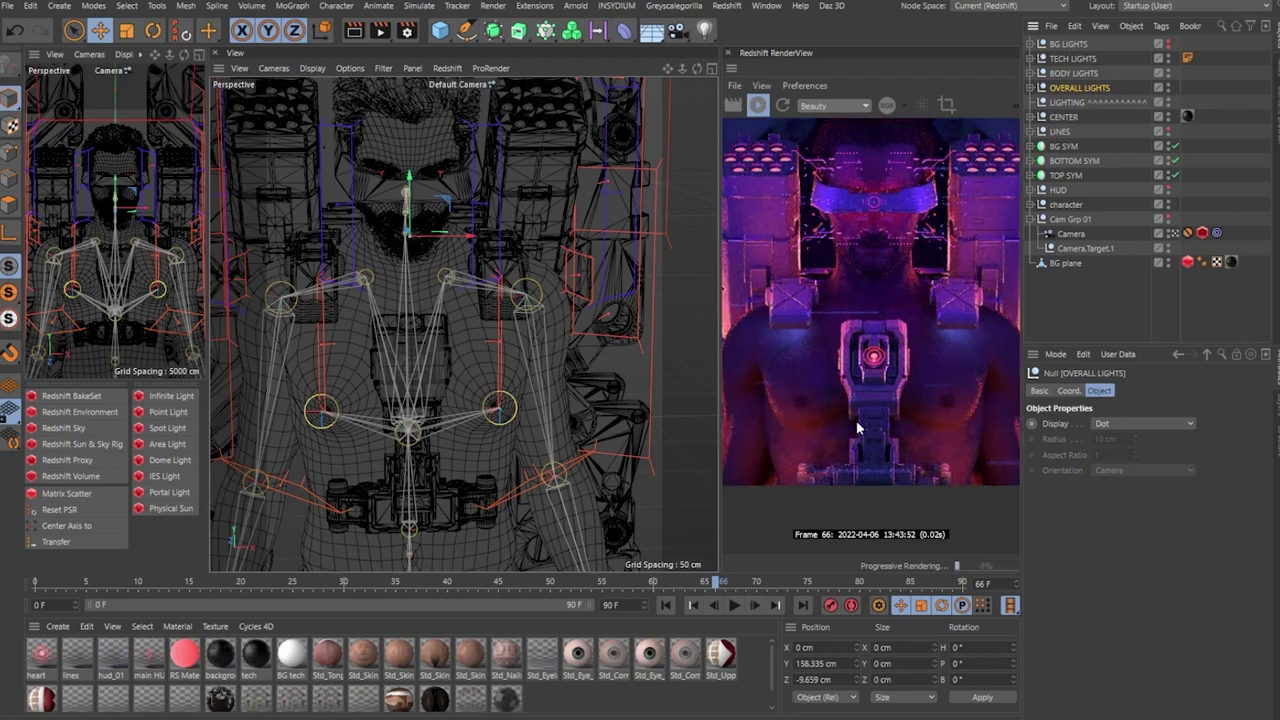
pyautogui.scroll(-2, 857, 423)
pyautogui.scroll(1, 874, 393)
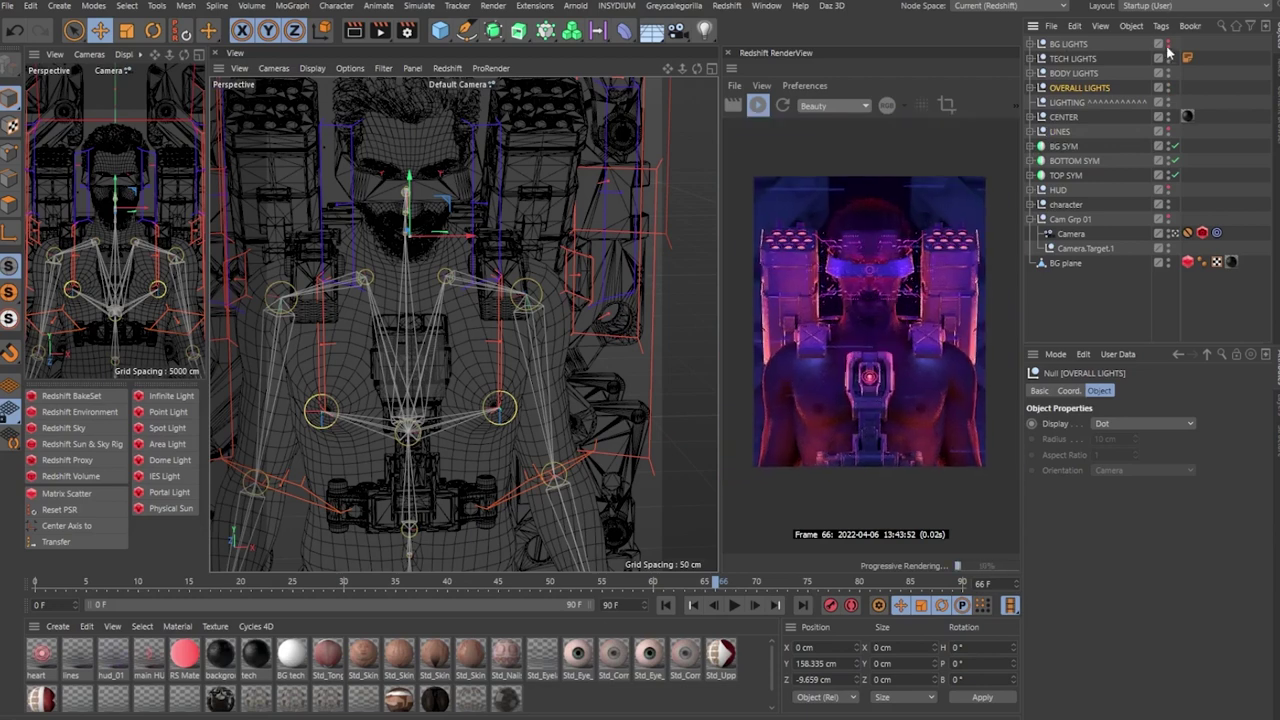
# - Re-enable the BG LIGHTS group and inspect the background tech and full lighting in the render
pyautogui.click(1168, 47)
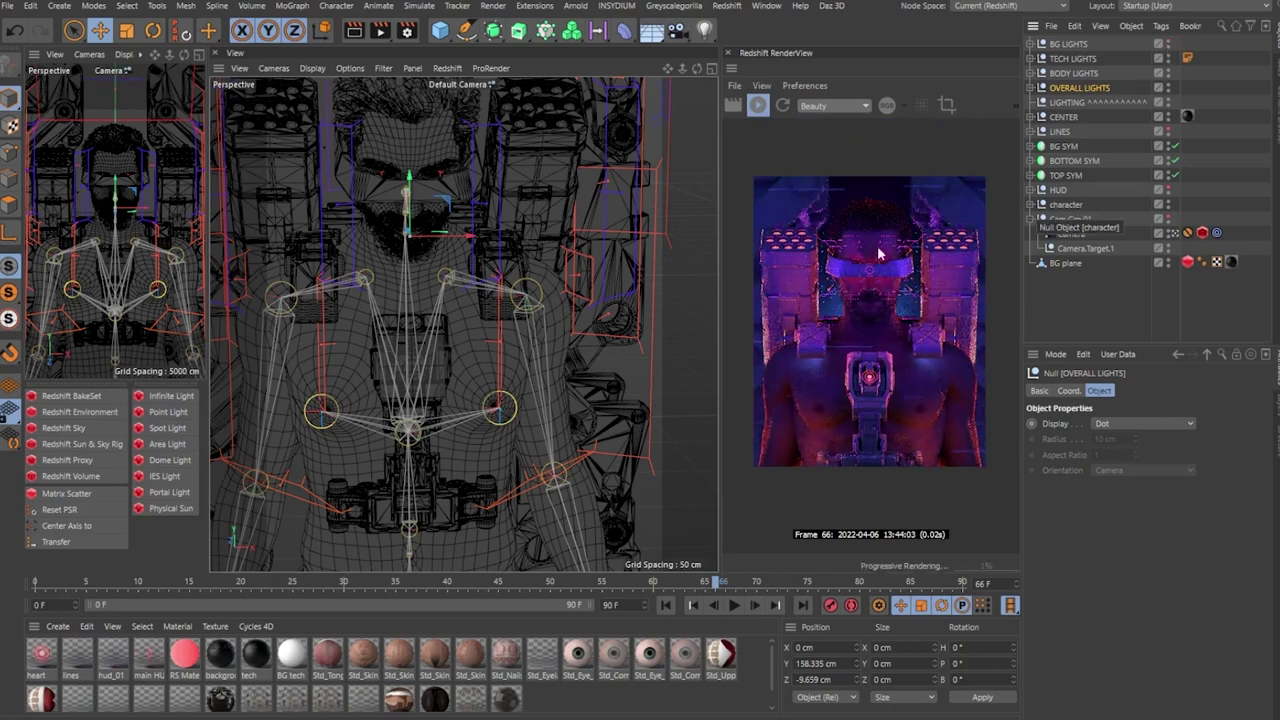
pyautogui.scroll(4, 878, 254)
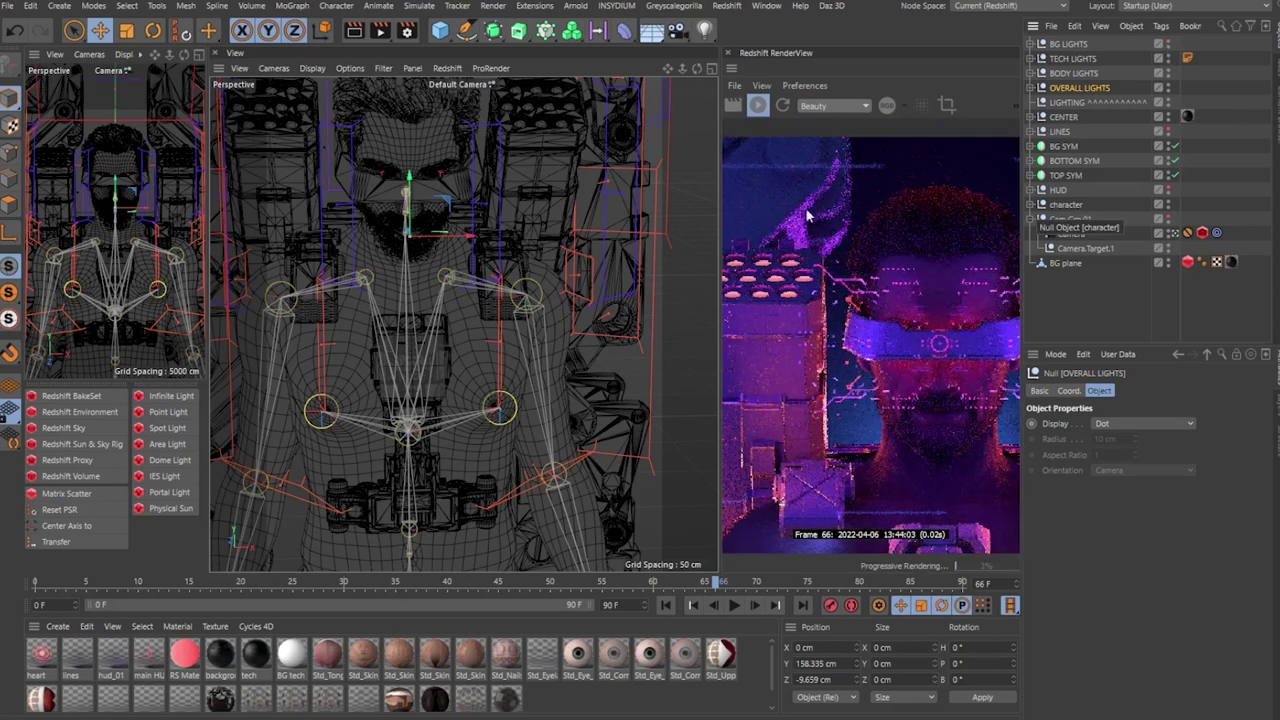
pyautogui.scroll(-5, 830, 236)
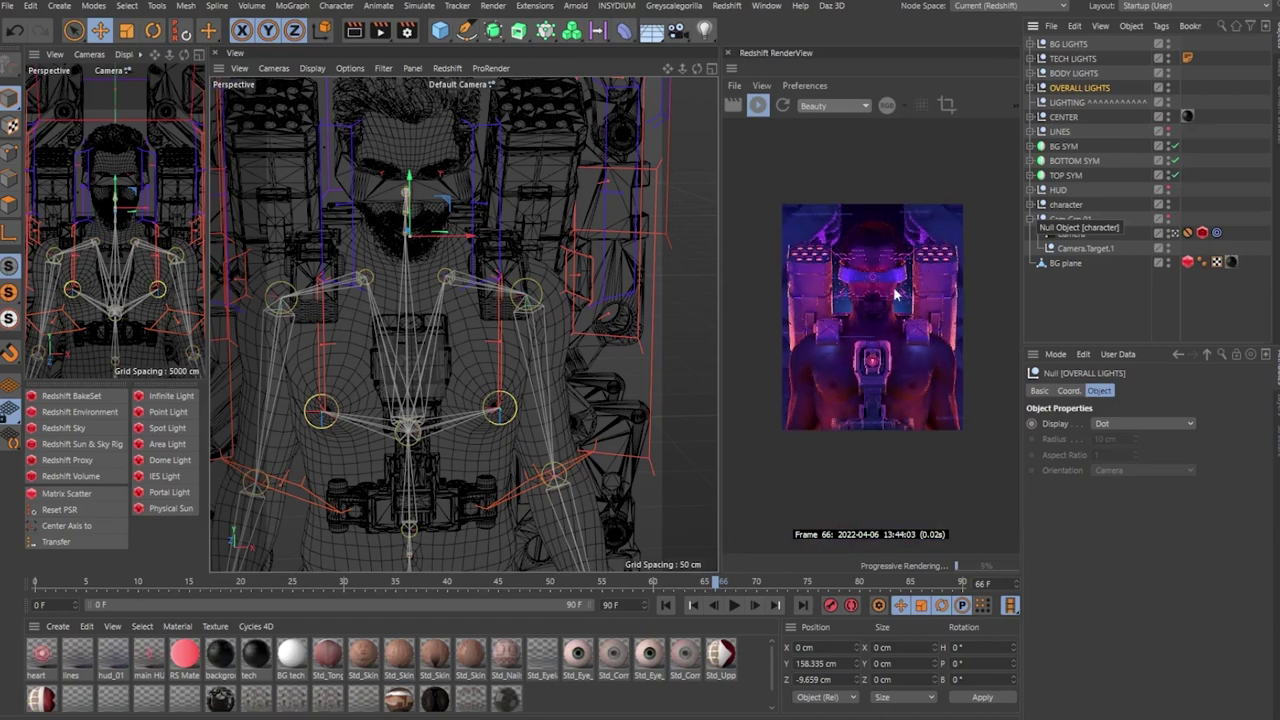
pyautogui.scroll(1, 895, 293)
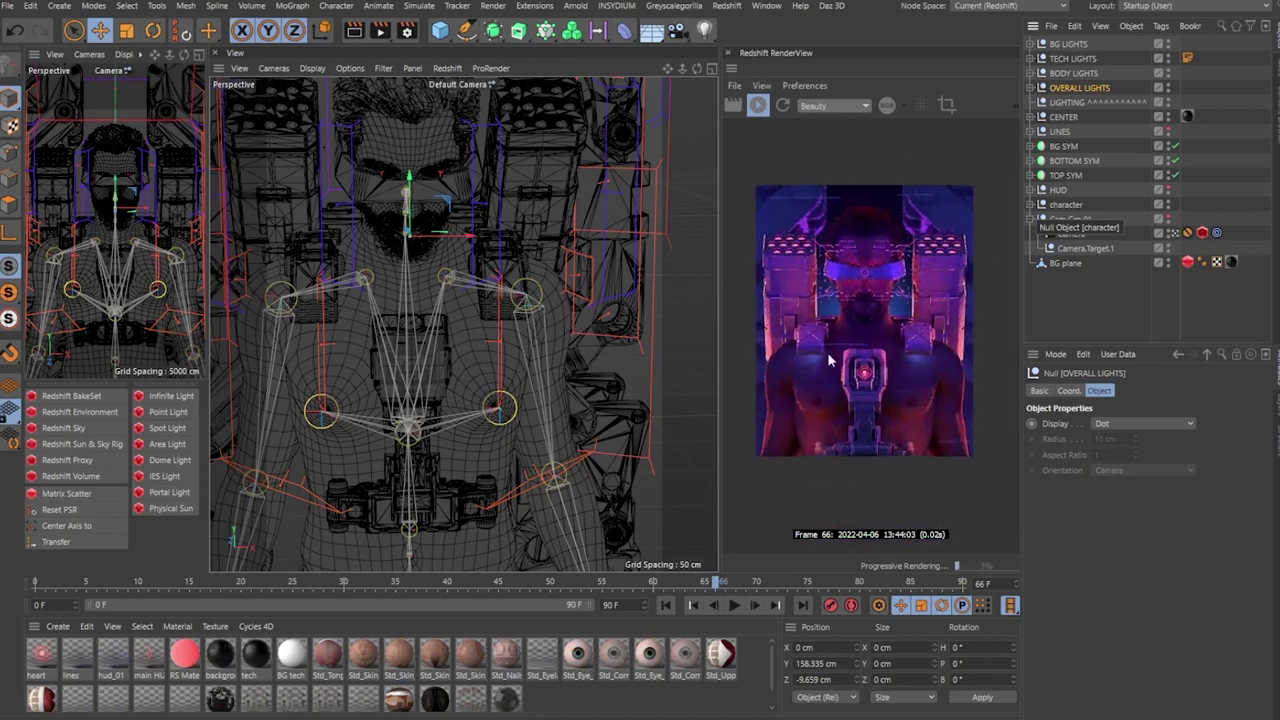
# - Deselect everything and examine the placement of all lights around the character and background tech from the side and front
pyautogui.click(669, 327)
pyautogui.scroll(-1, 502, 341)
pyautogui.keyDown('alt'); pyautogui.moveTo(486, 357); pyautogui.dragTo(550, 313); pyautogui.keyUp('alt')
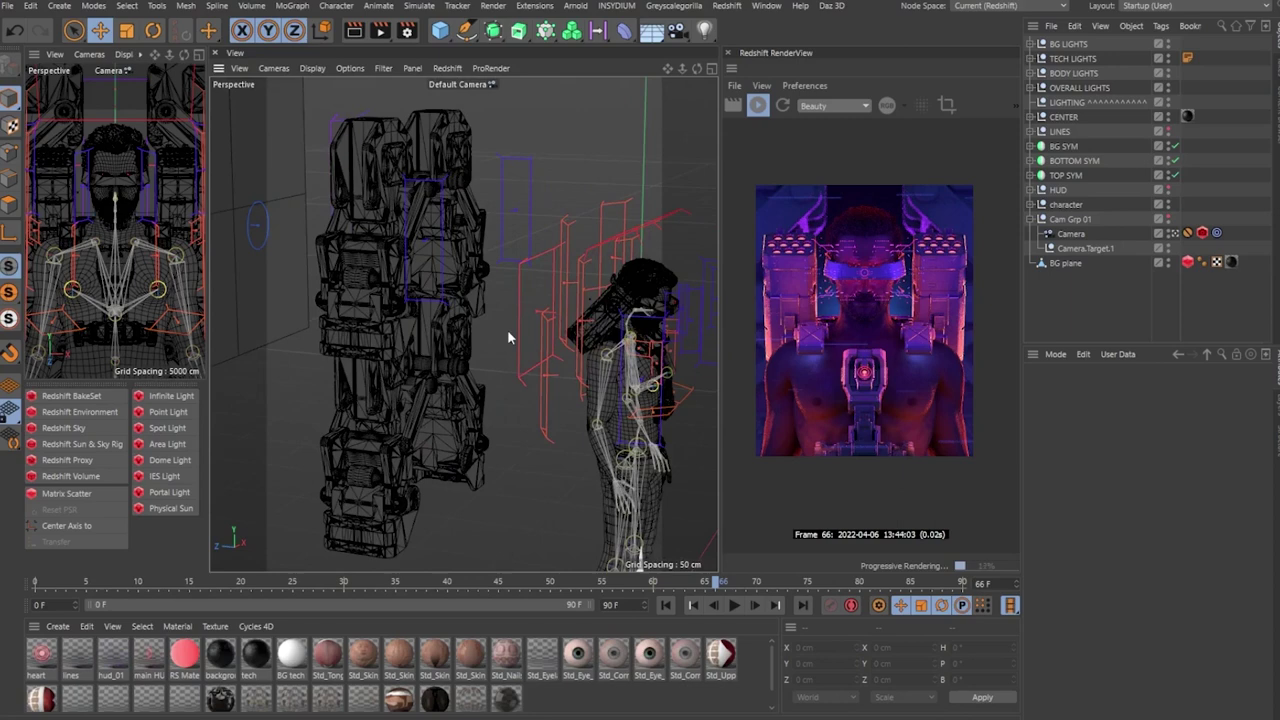
pyautogui.keyDown('alt'); pyautogui.moveTo(514, 434); pyautogui.dragTo(470, 412); pyautogui.keyUp('alt')
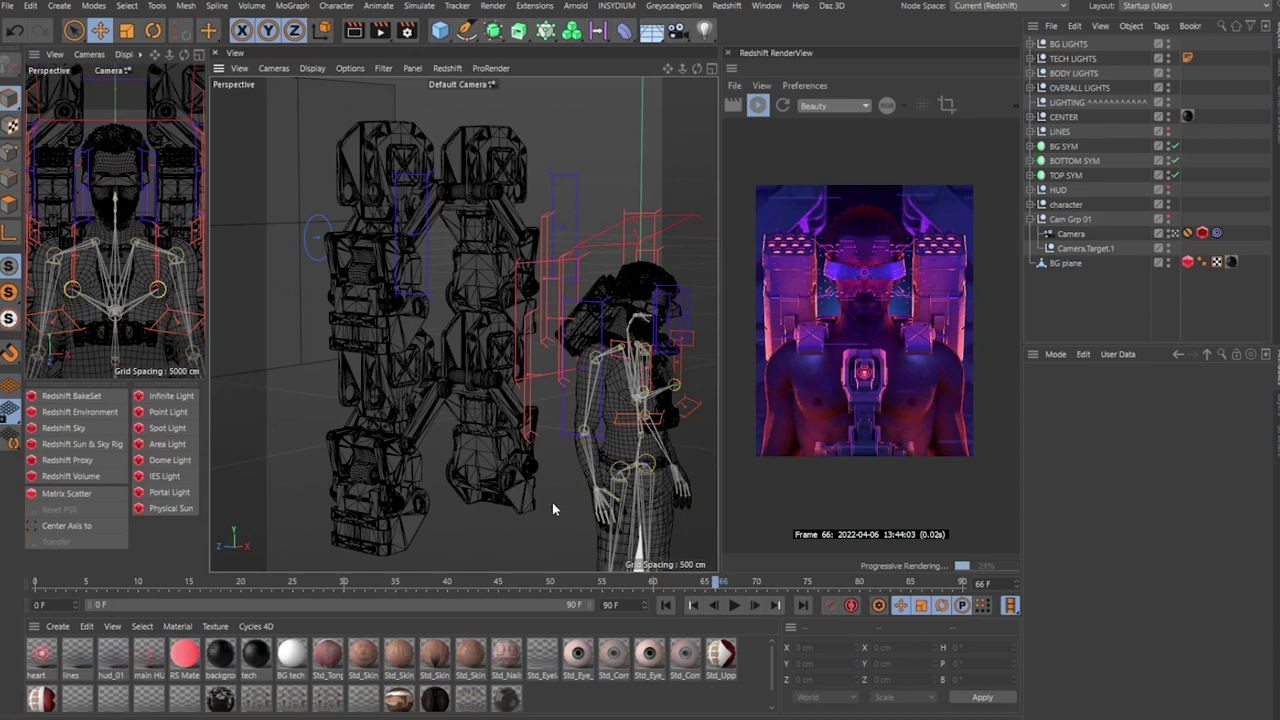
pyautogui.keyDown('alt'); pyautogui.moveTo(552, 502); pyautogui.dragTo(484, 486, button='middle'); pyautogui.keyUp('alt')
pyautogui.keyDown('alt'); pyautogui.moveTo(545, 430); pyautogui.dragTo(446, 400); pyautogui.keyUp('alt')
pyautogui.keyDown('alt'); pyautogui.moveTo(527, 307); pyautogui.dragTo(575, 283, button='right'); pyautogui.keyUp('alt')
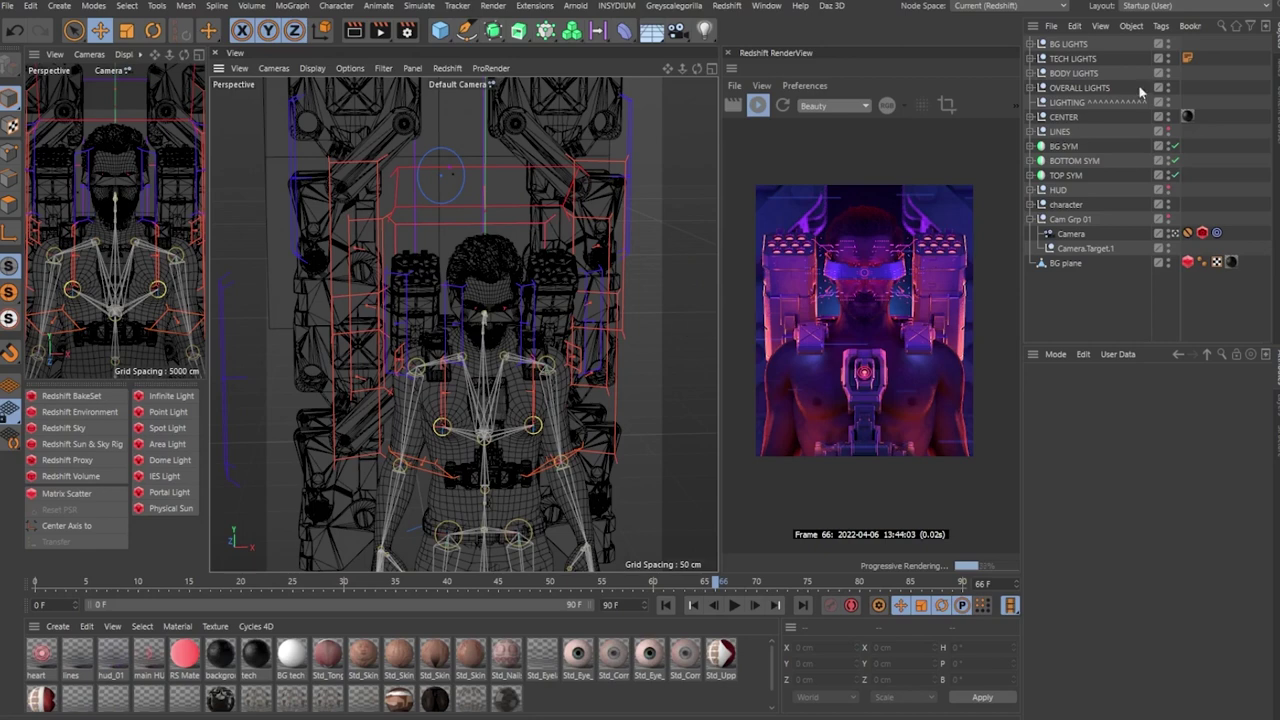
# - Select the OVERALL, BODY, TECH and BG LIGHTS groups together to point them out, and clear the selection
pyautogui.click(1078, 90)
pyautogui.click(1077, 76)
pyautogui.click(1077, 61)
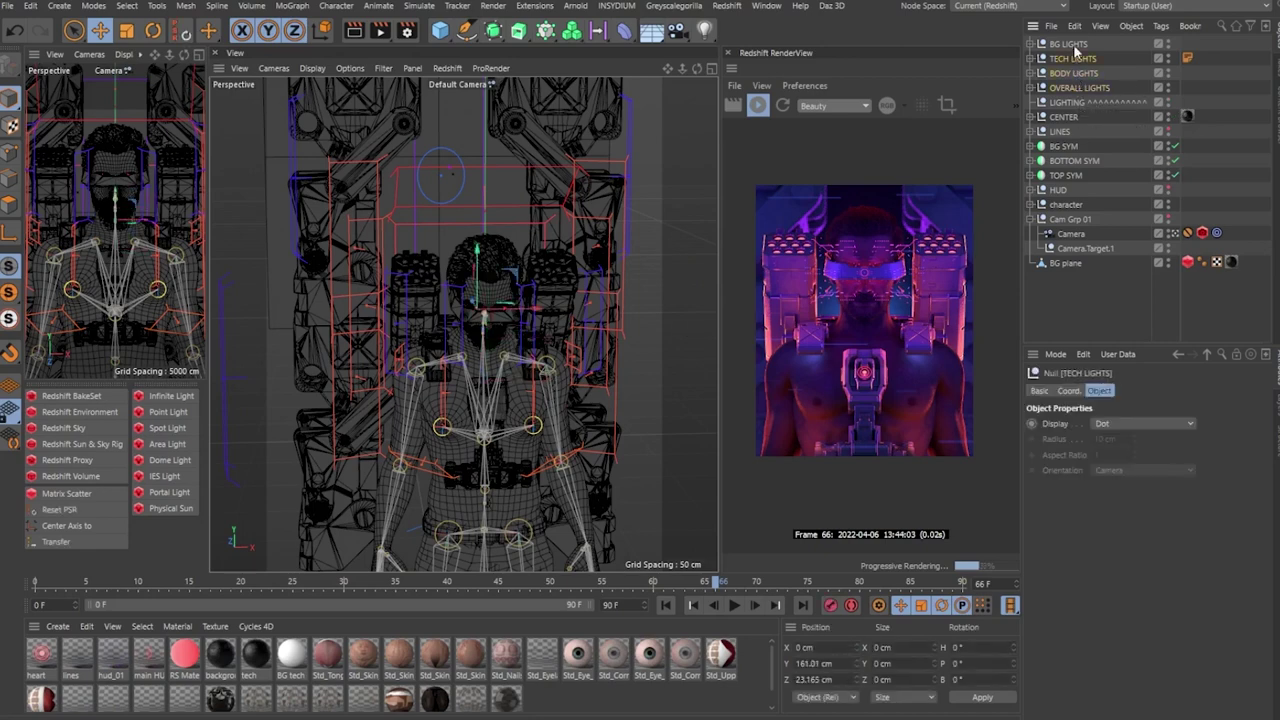
pyautogui.click(1075, 47)
pyautogui.click(657, 329)
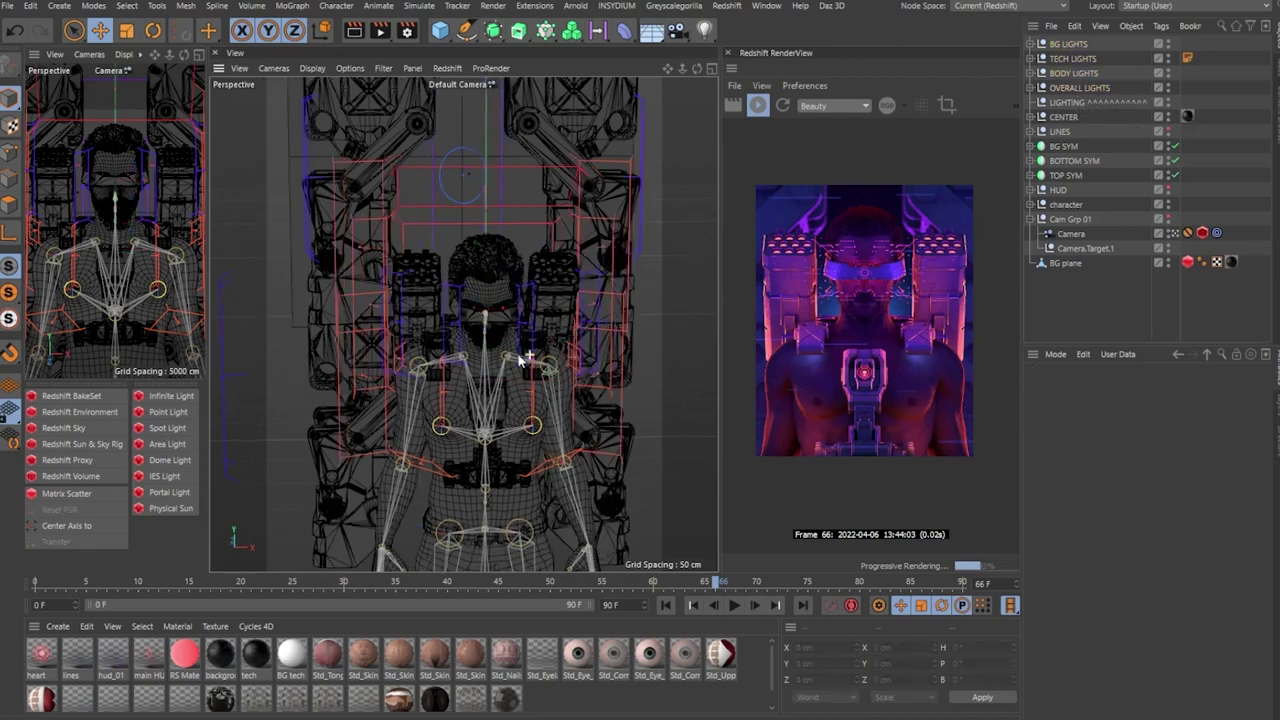